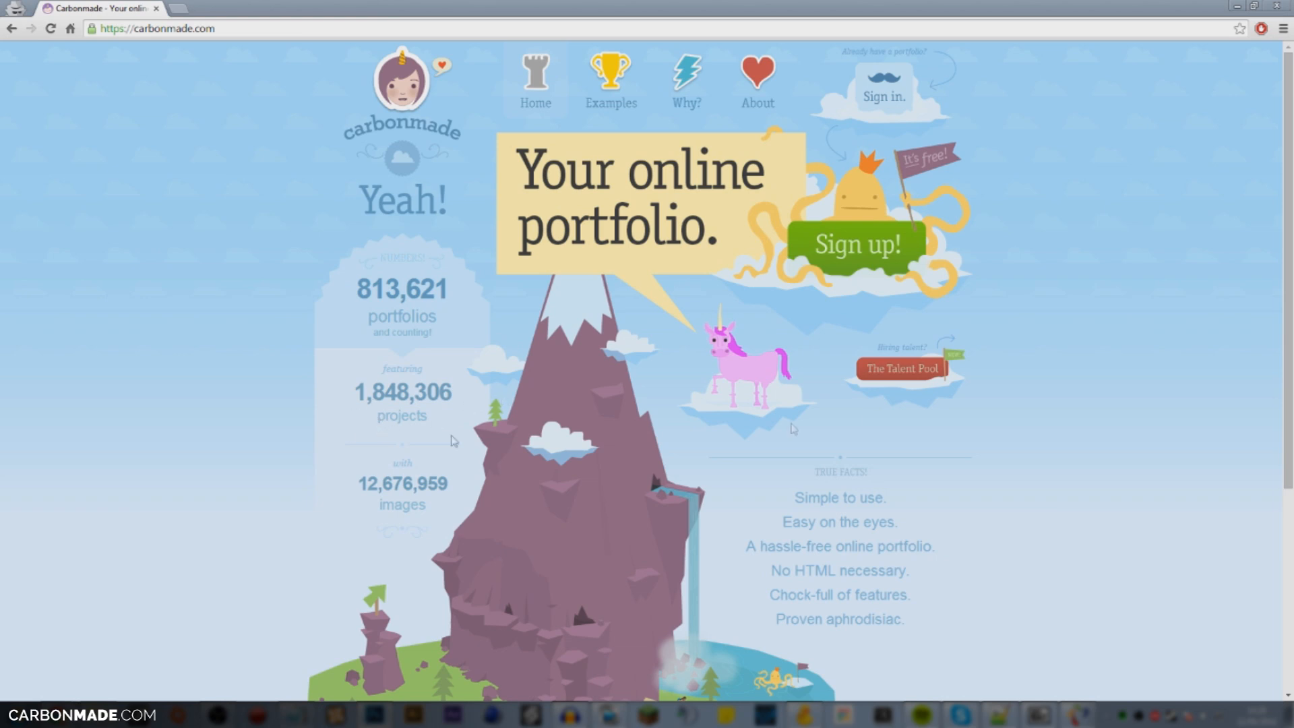
pyautogui.scroll(-5, 1257, 321)
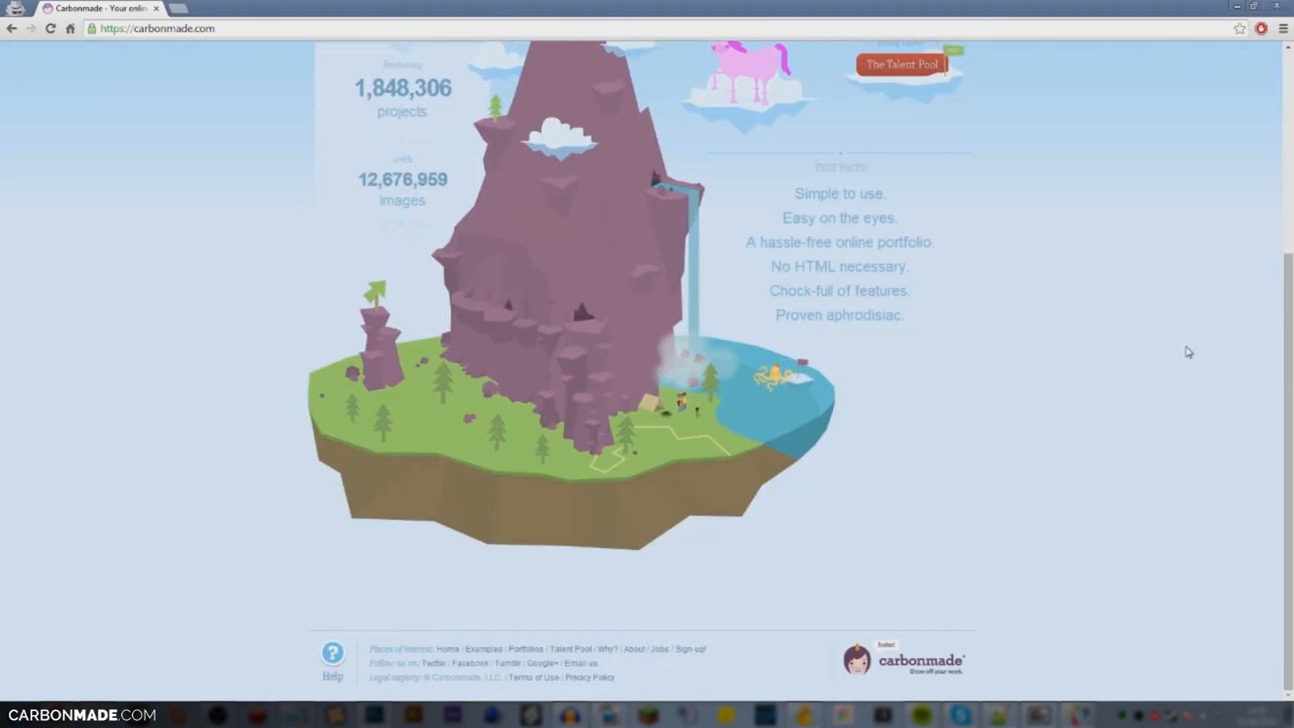
pyautogui.scroll(5, 1189, 352)
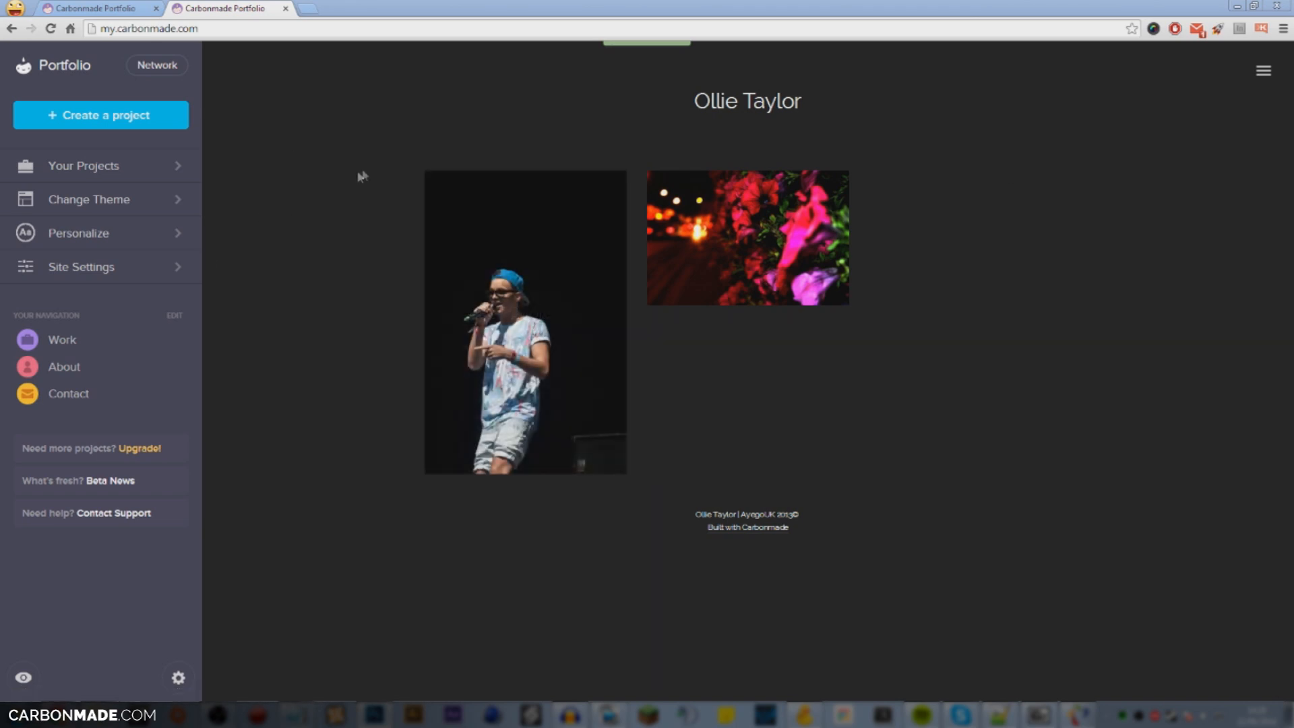
pyautogui.click(141, 166)
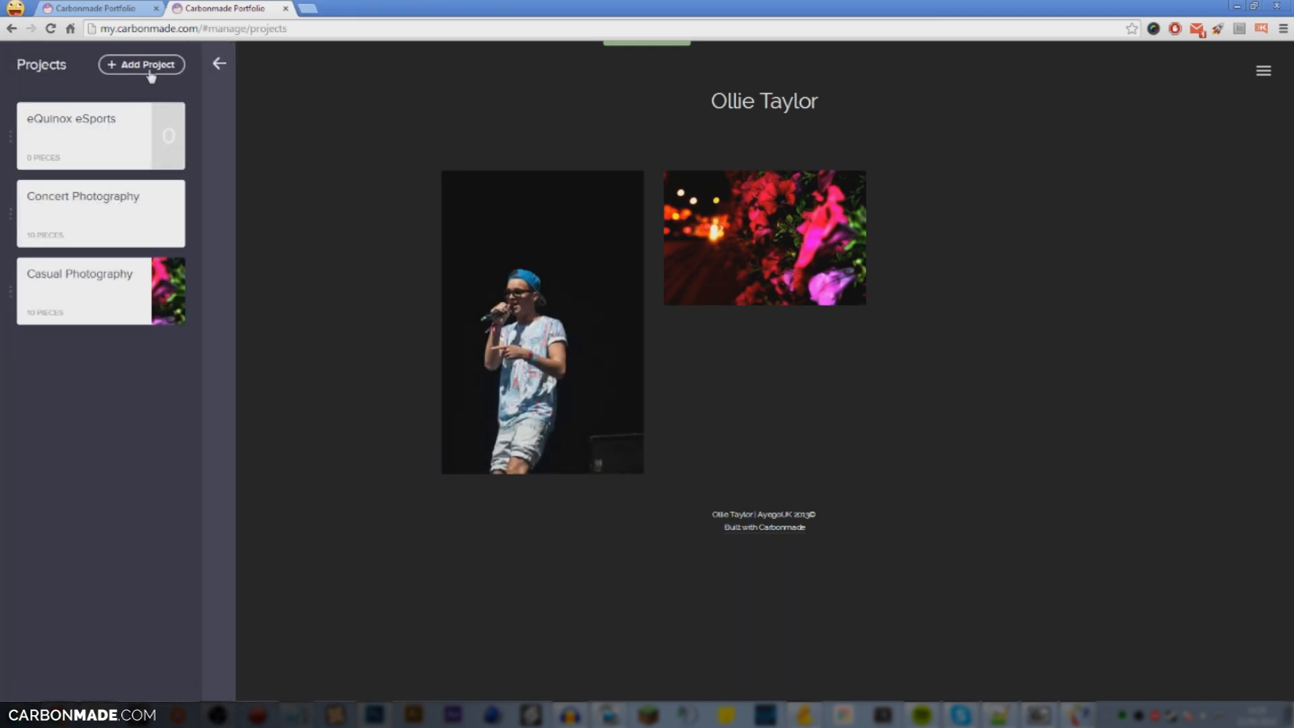
pyautogui.click(219, 63)
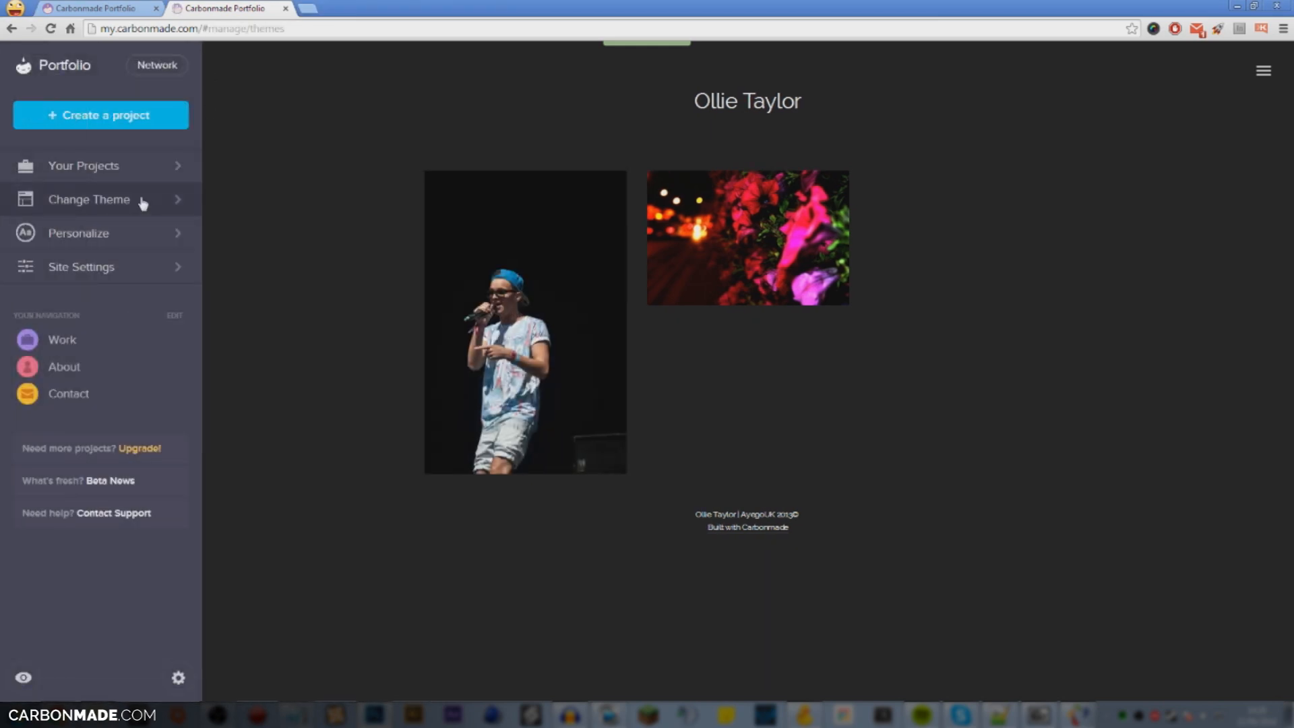
# Step: Preview the Thumbs and Lefty themes for the portfolio and apply Lefty
pyautogui.click(143, 203)
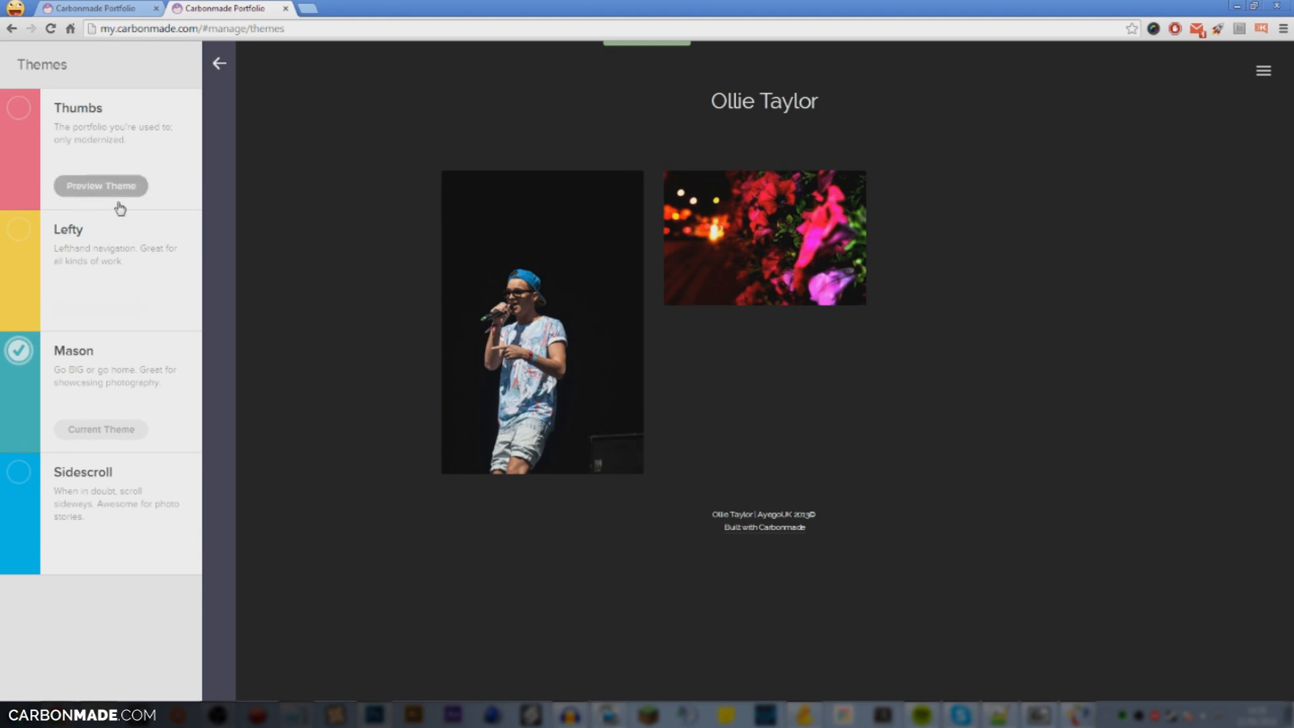
pyautogui.click(108, 186)
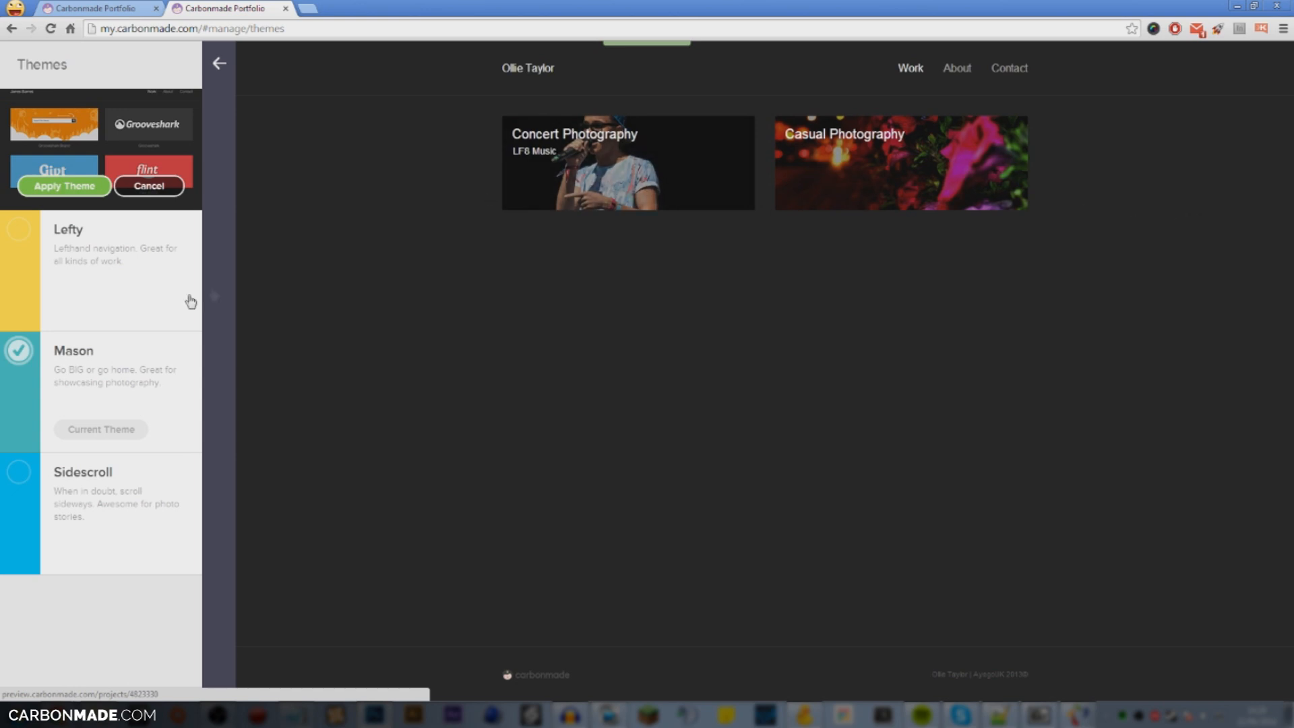
pyautogui.click(128, 307)
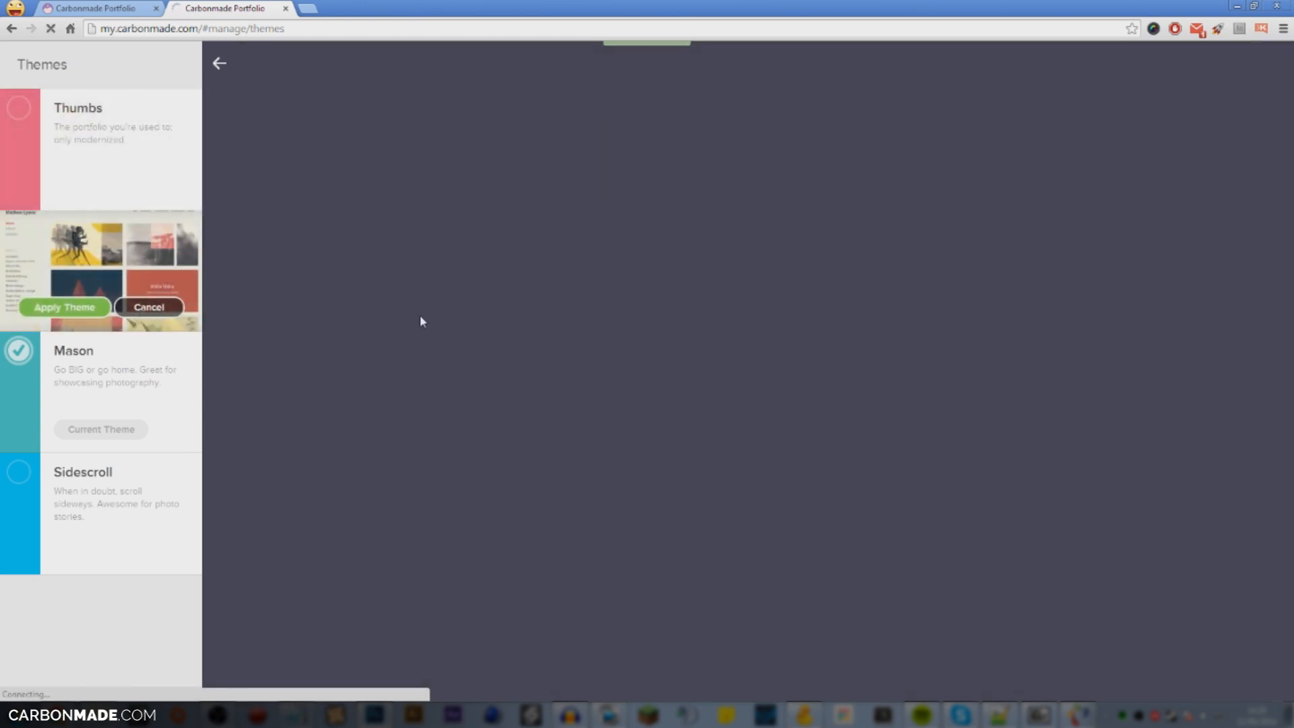
pyautogui.click(62, 308)
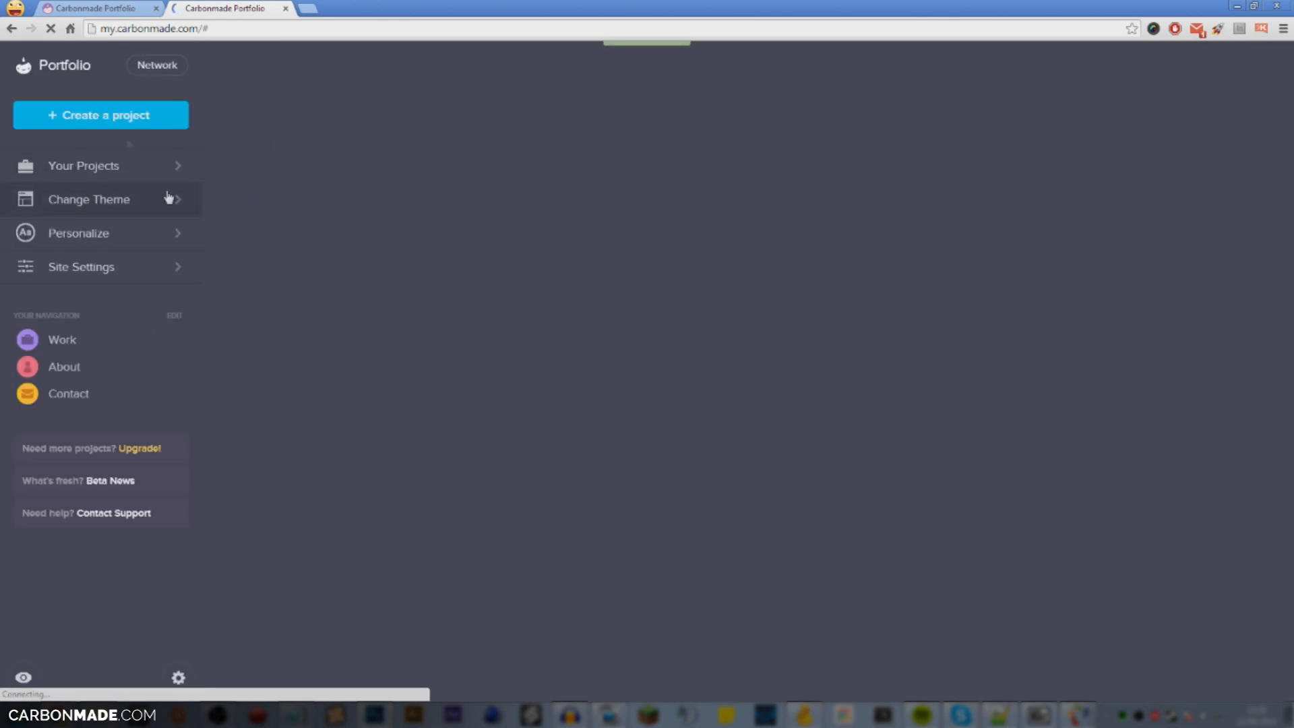
# Step: Preview the Mason and Sidescroll themes and apply Mason as the portfolio's theme
pyautogui.click(89, 201)
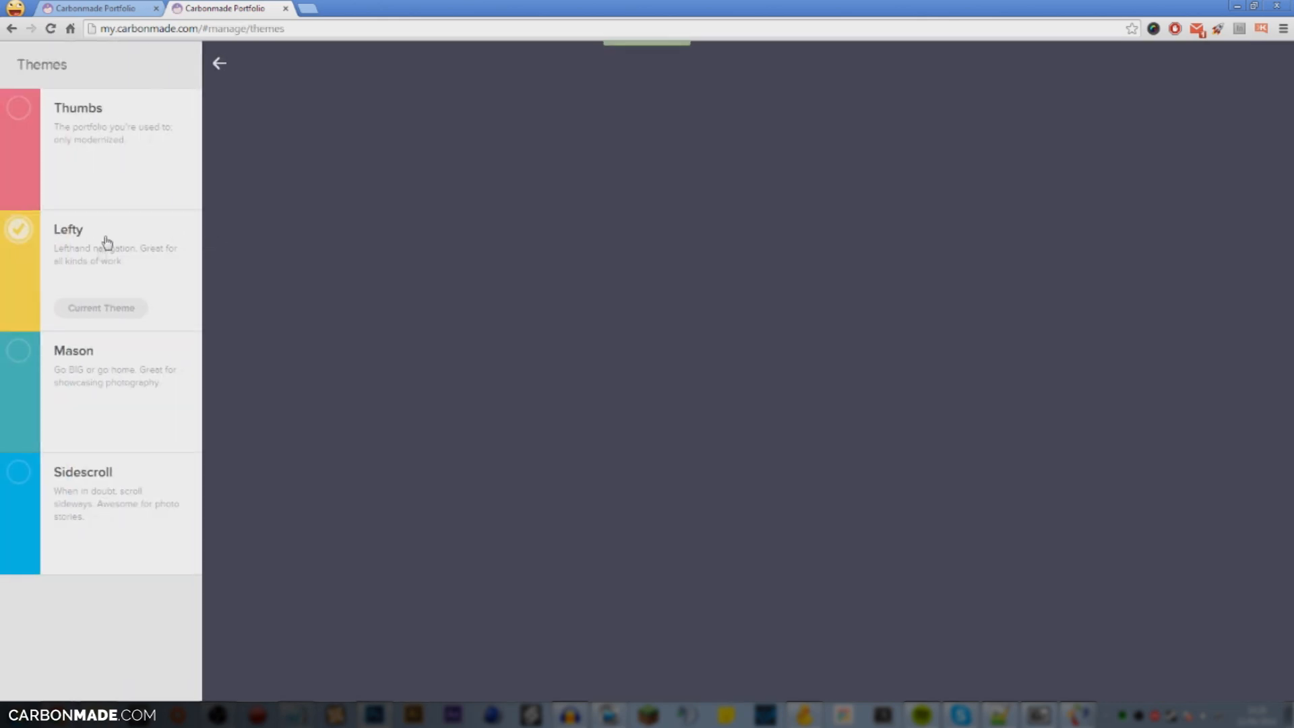
pyautogui.click(106, 310)
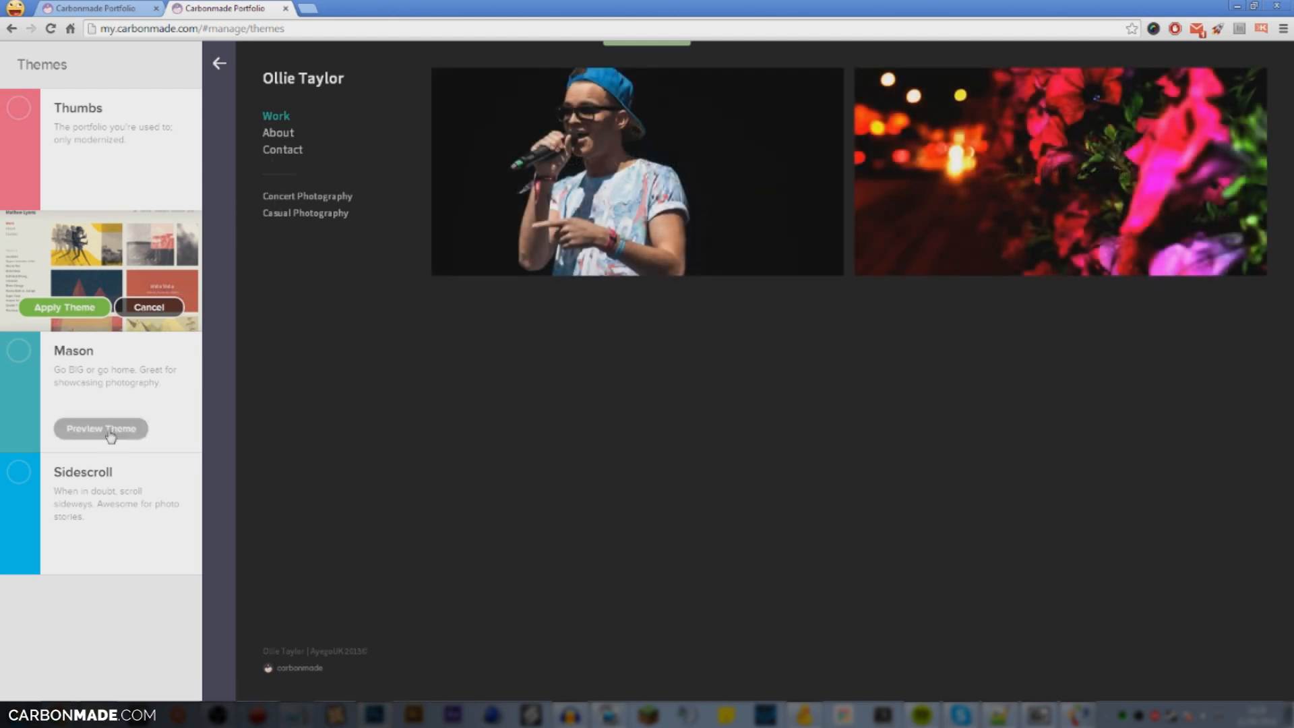
pyautogui.click(118, 427)
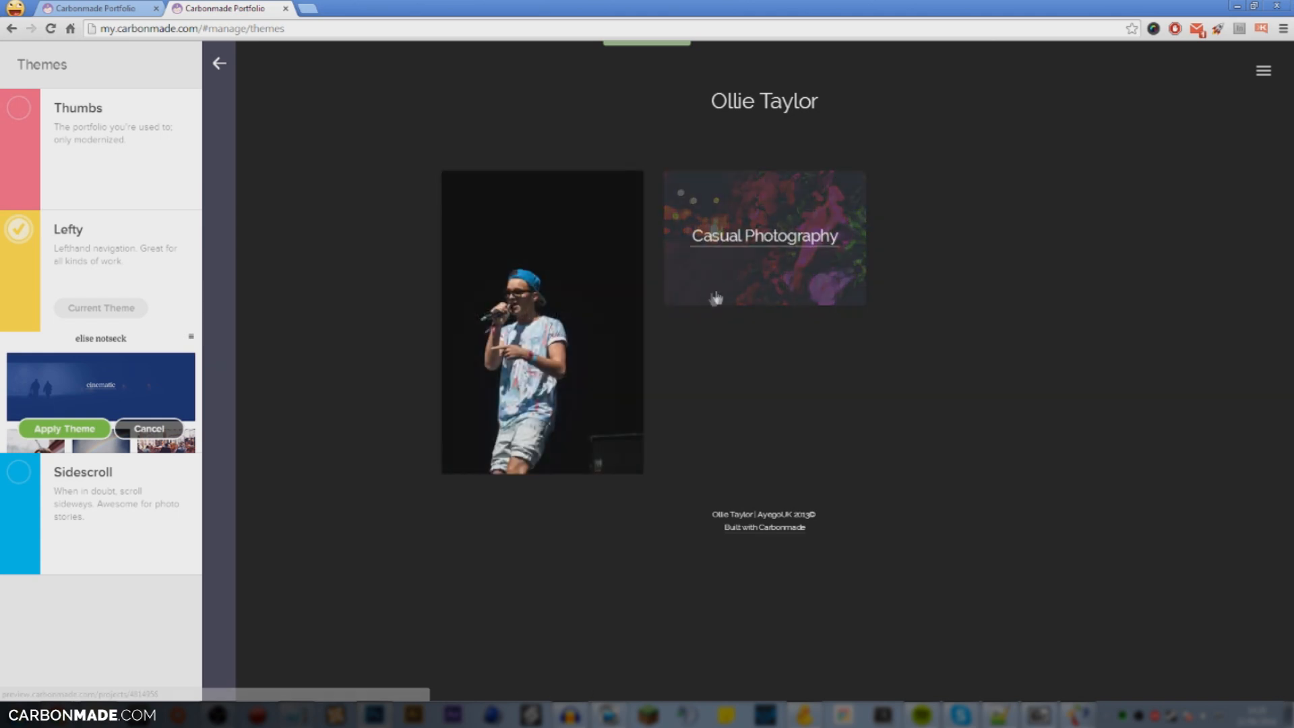
pyautogui.click(111, 498)
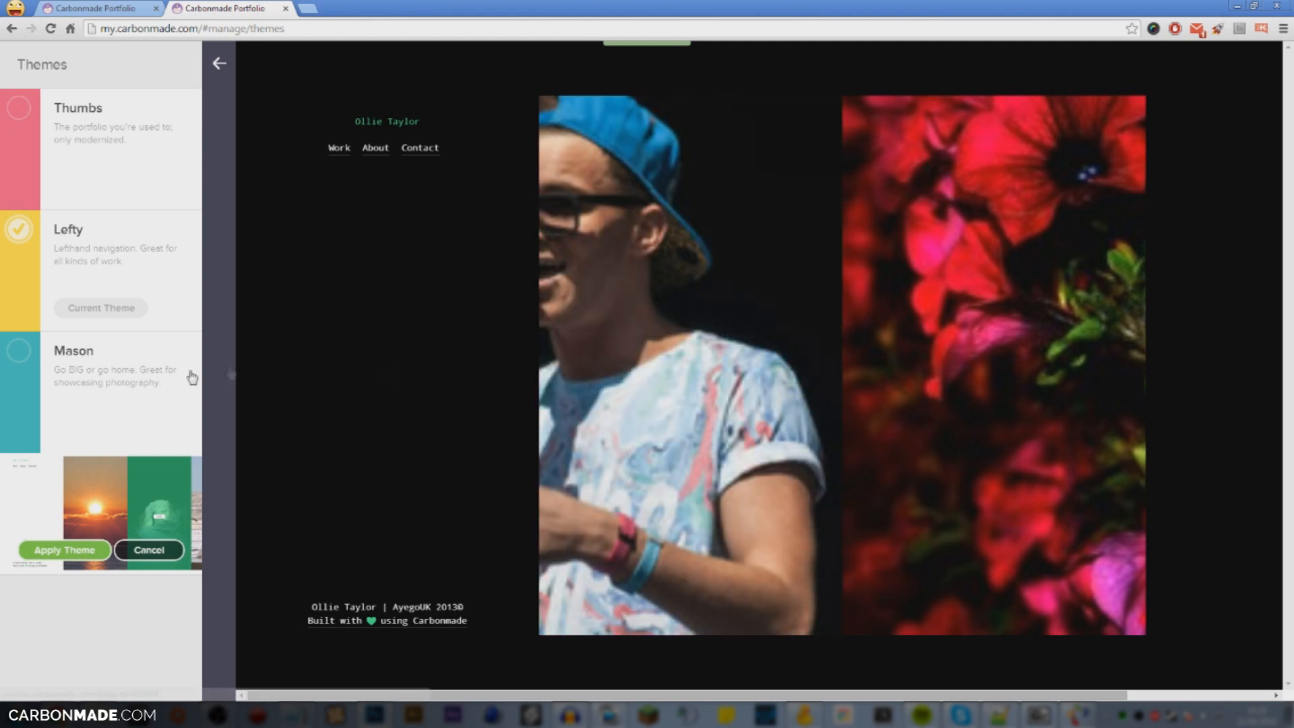
pyautogui.moveTo(108, 405)
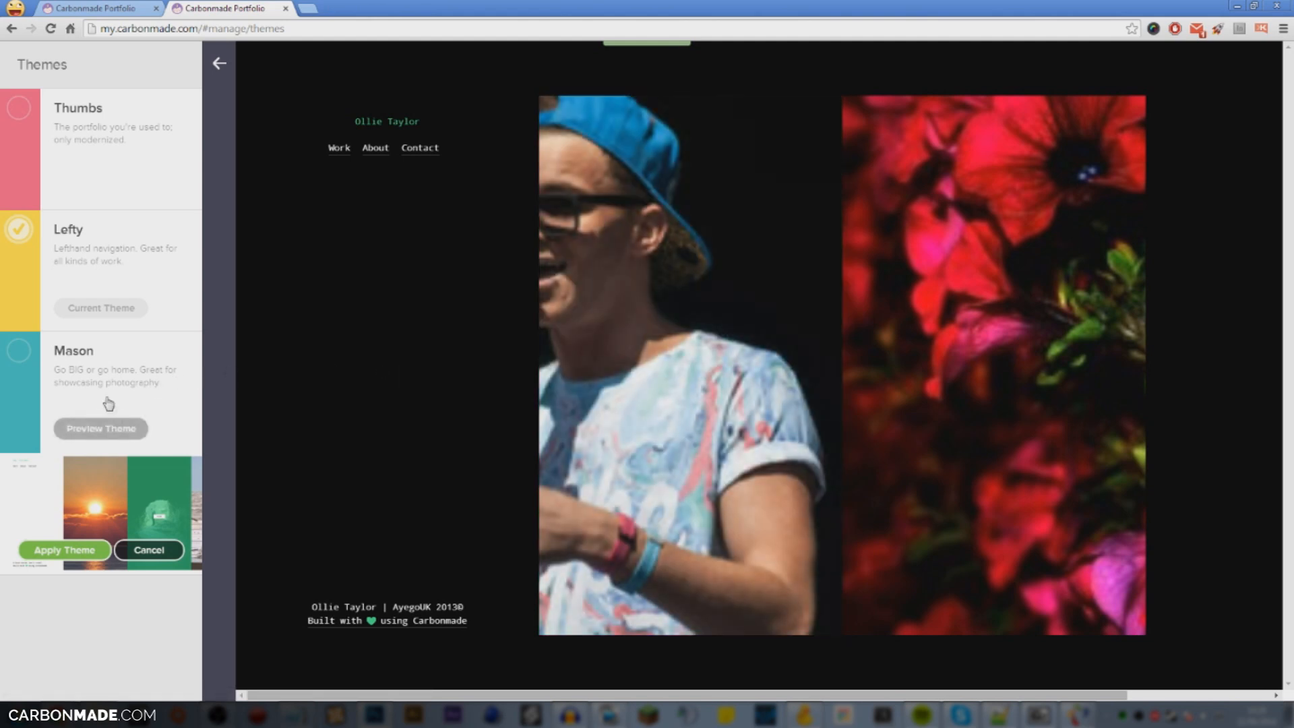
pyautogui.click(102, 431)
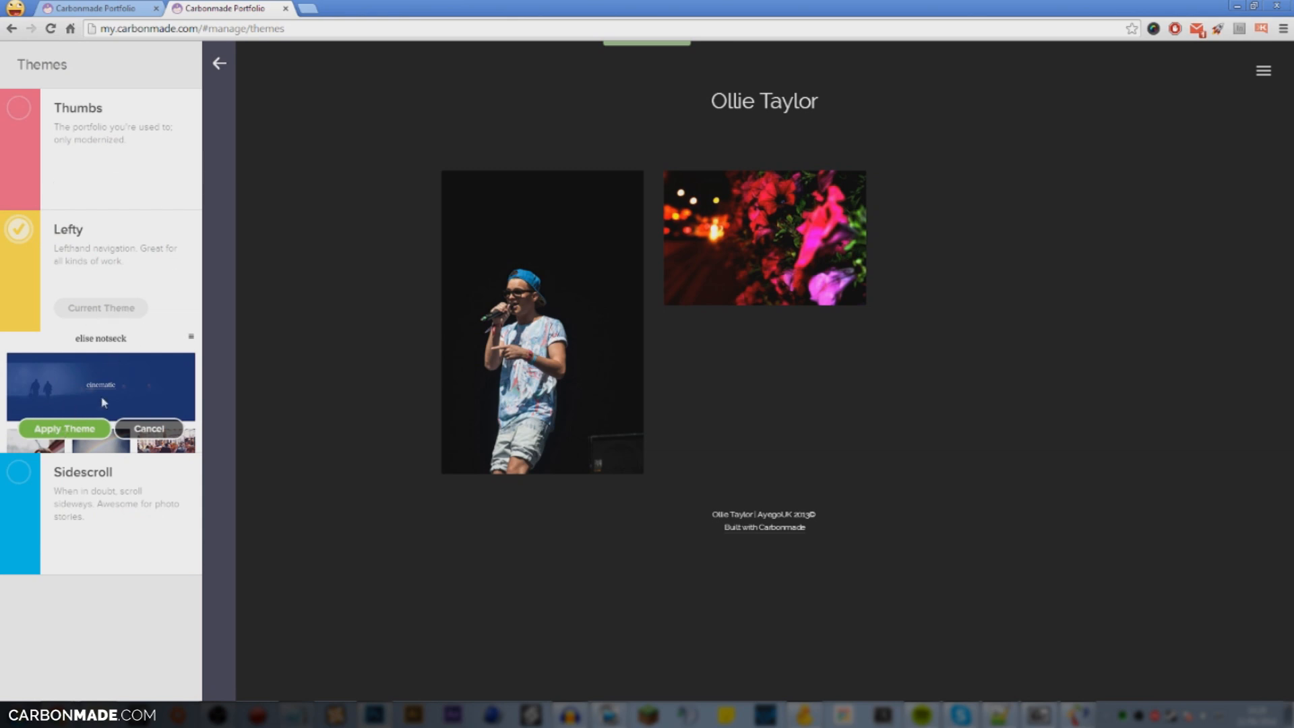
pyautogui.click(78, 435)
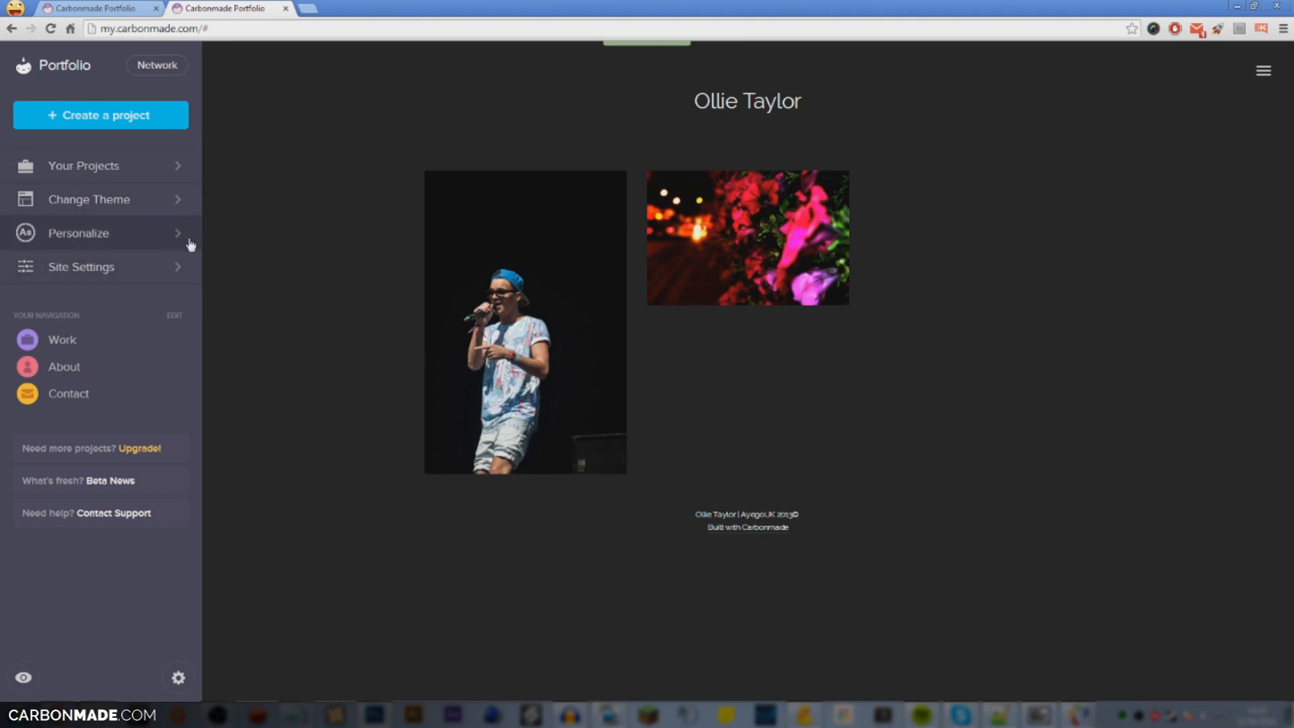
# Step: Create a new portfolio project titled "Garden Photography"
pyautogui.click(141, 172)
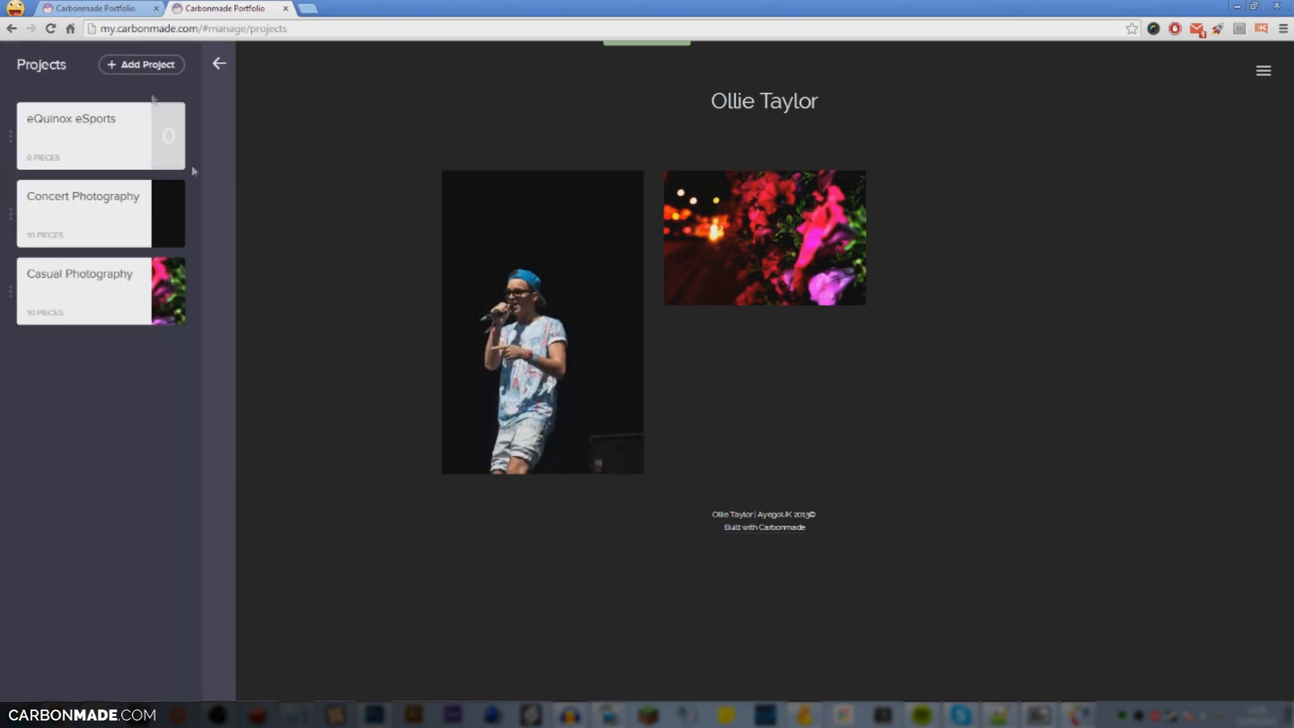
pyautogui.click(139, 67)
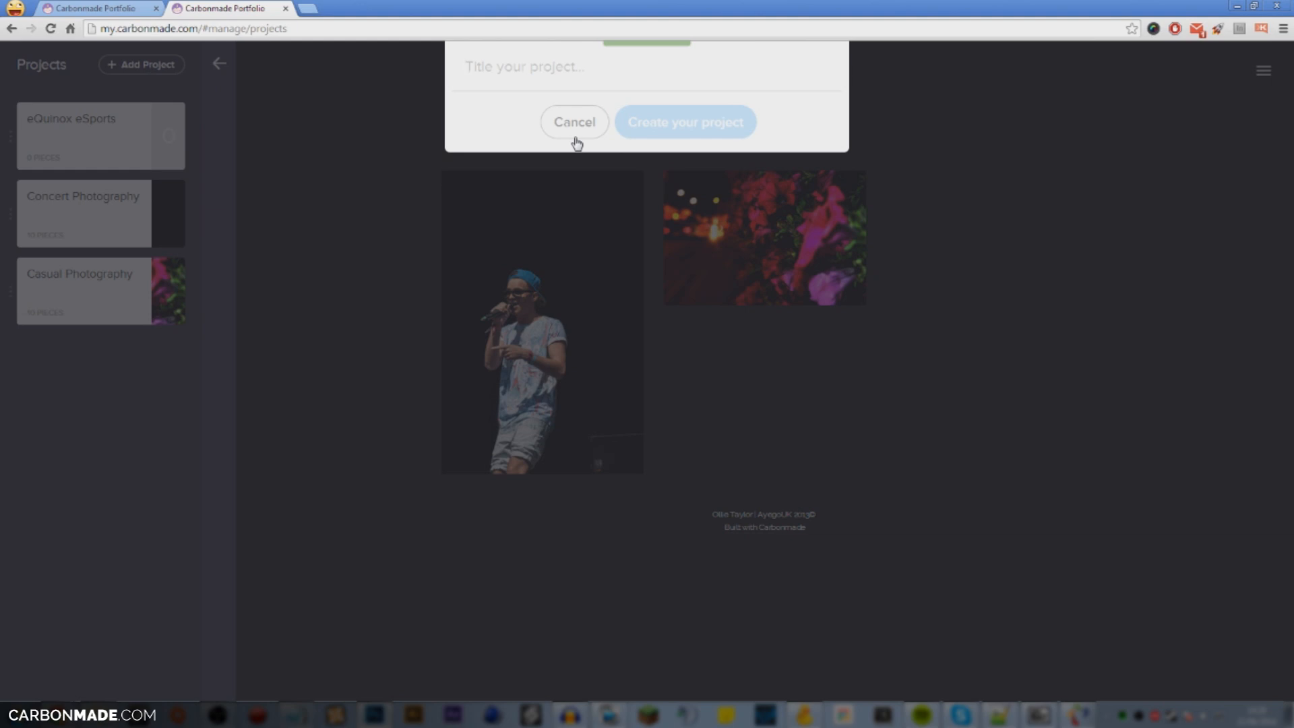
pyautogui.write('Garden Photography')
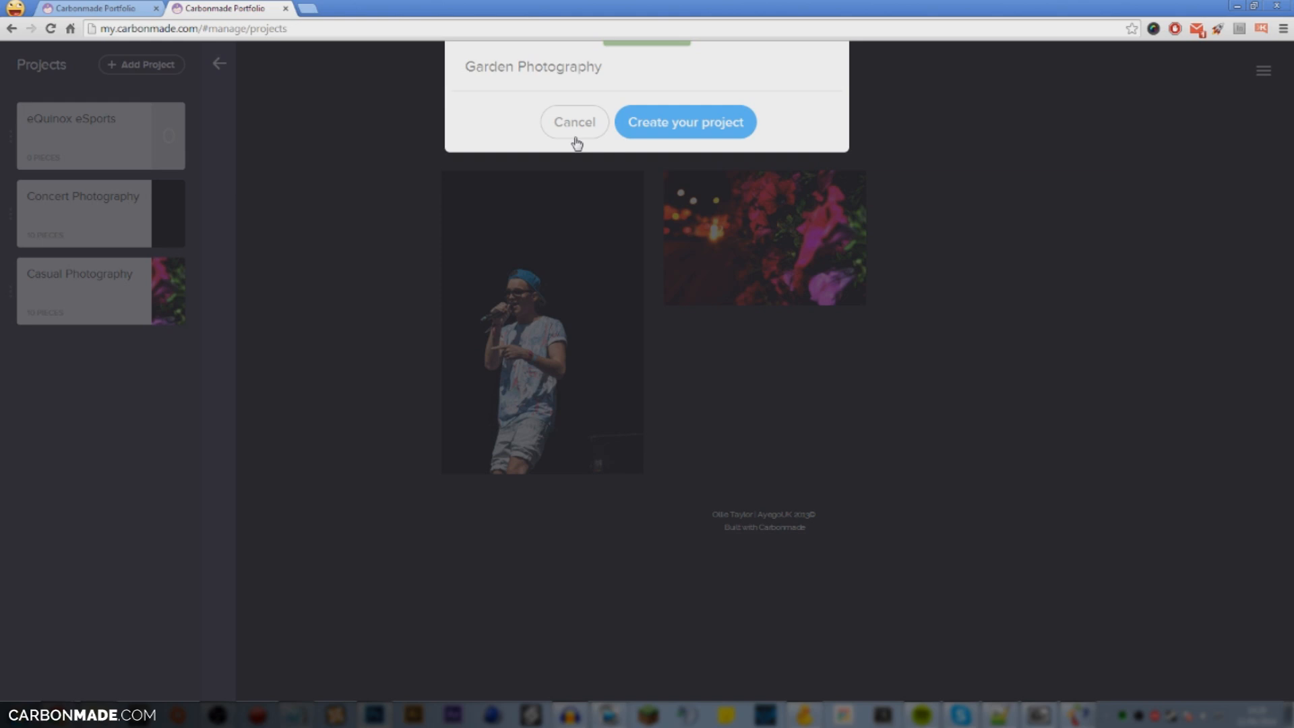
pyautogui.click(692, 138)
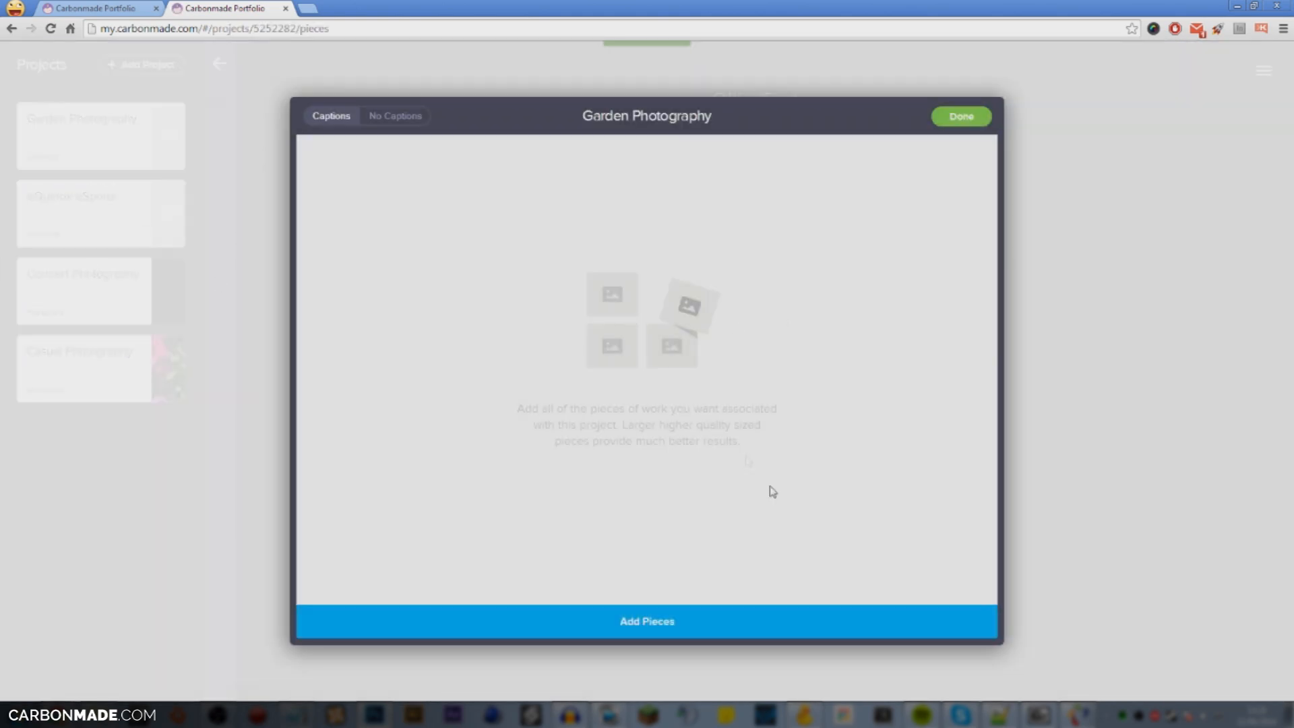
# Step: Upload nine garden photos as pieces of the Garden Photography project and check the file chooser without selecting anything there
pyautogui.hotkey('alt', 'Tab')
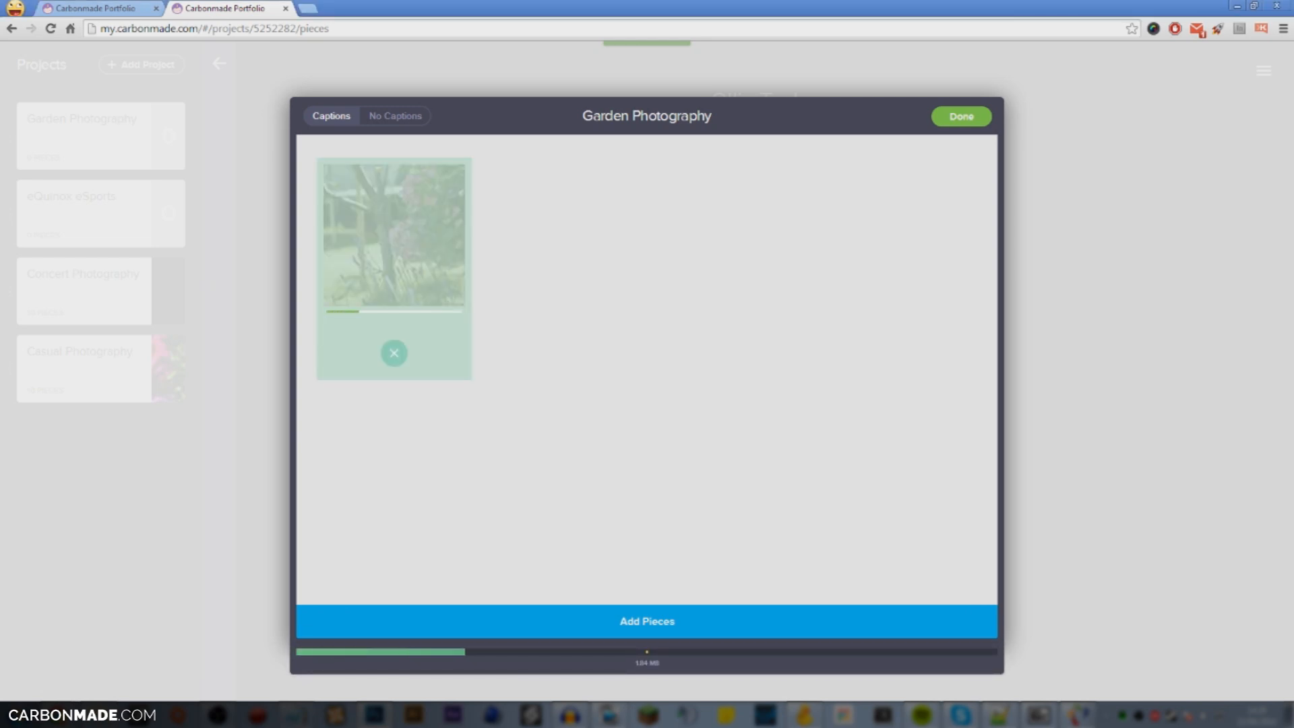
pyautogui.click(606, 635)
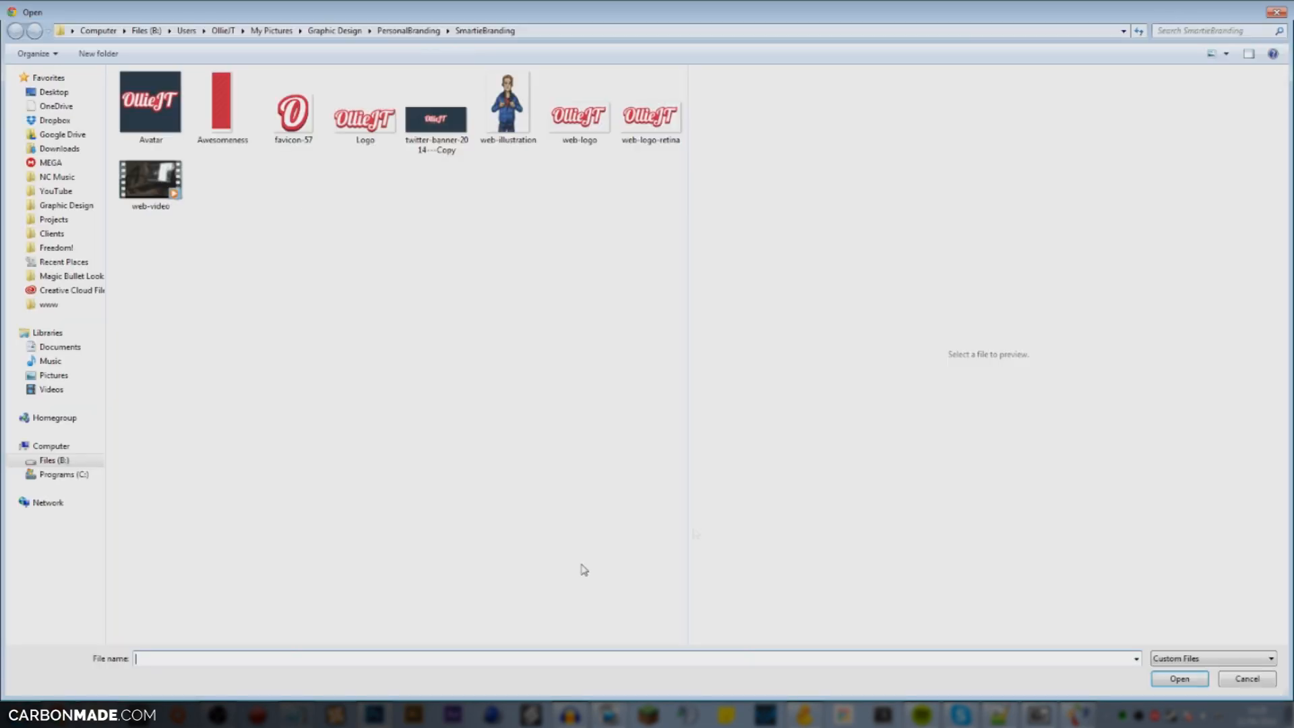
pyautogui.click(1276, 11)
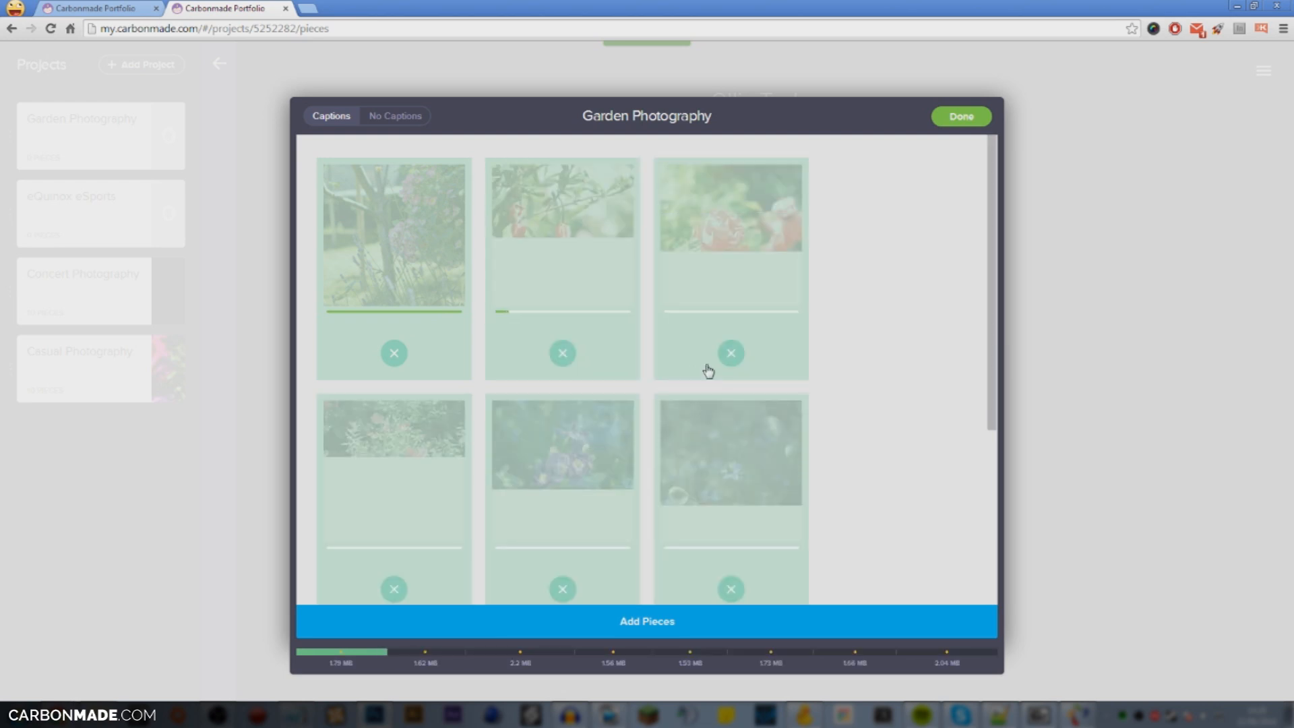
pyautogui.scroll(-4, 708, 371)
pyautogui.click(636, 621)
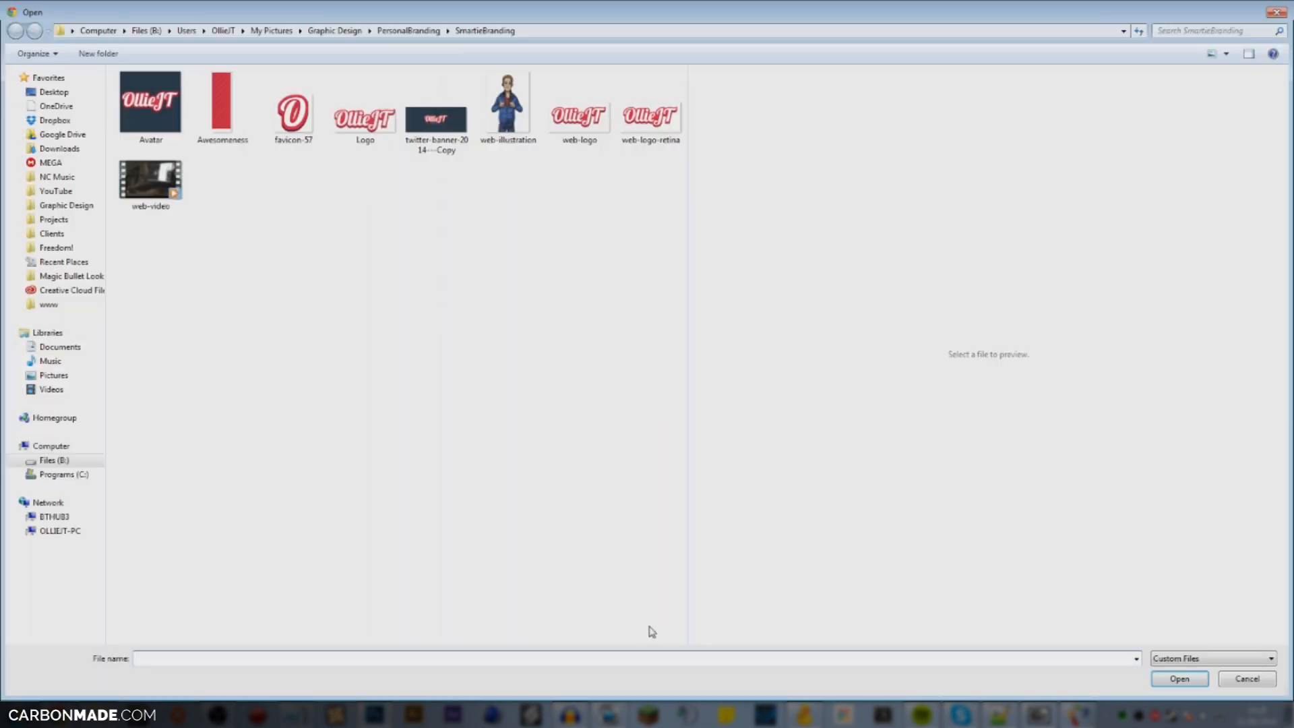
pyautogui.click(1245, 678)
pyautogui.scroll(-1, 843, 459)
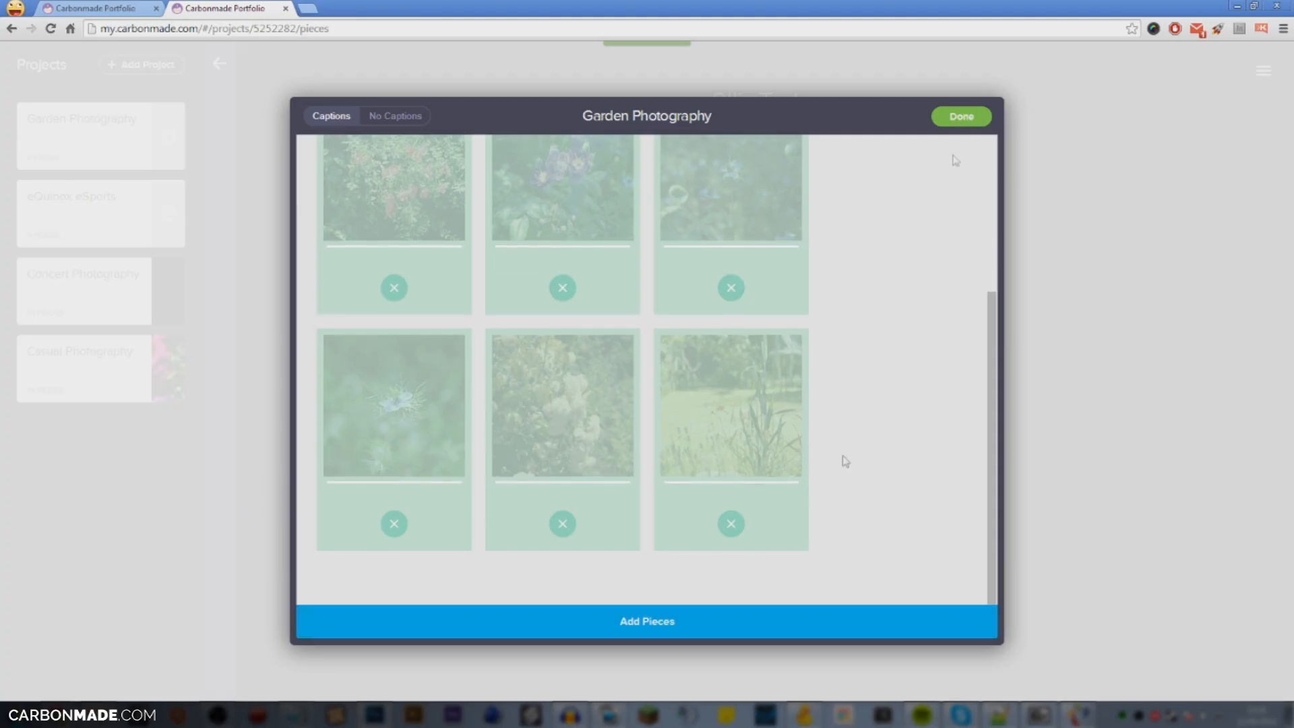
# Step: Write the caption "Playing with Aperature" for the second photo, the hanging red flowers
pyautogui.scroll(5, 681, 323)
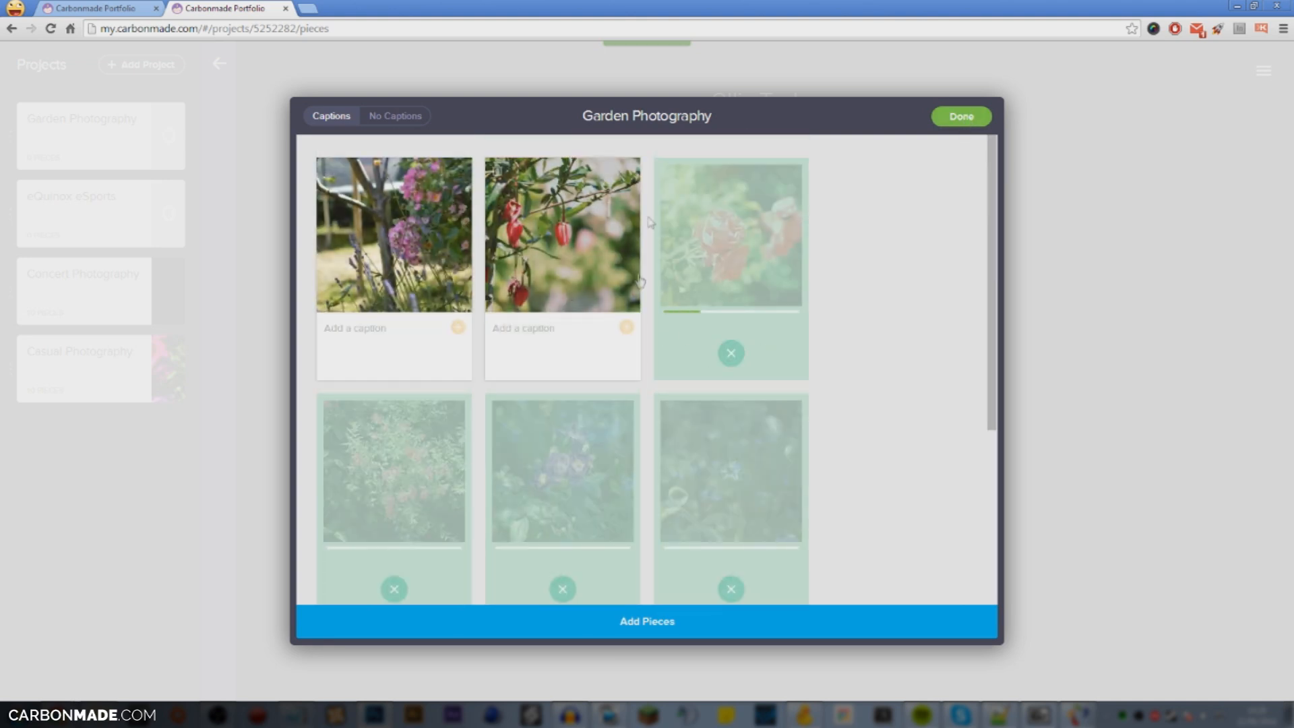
pyautogui.click(531, 337)
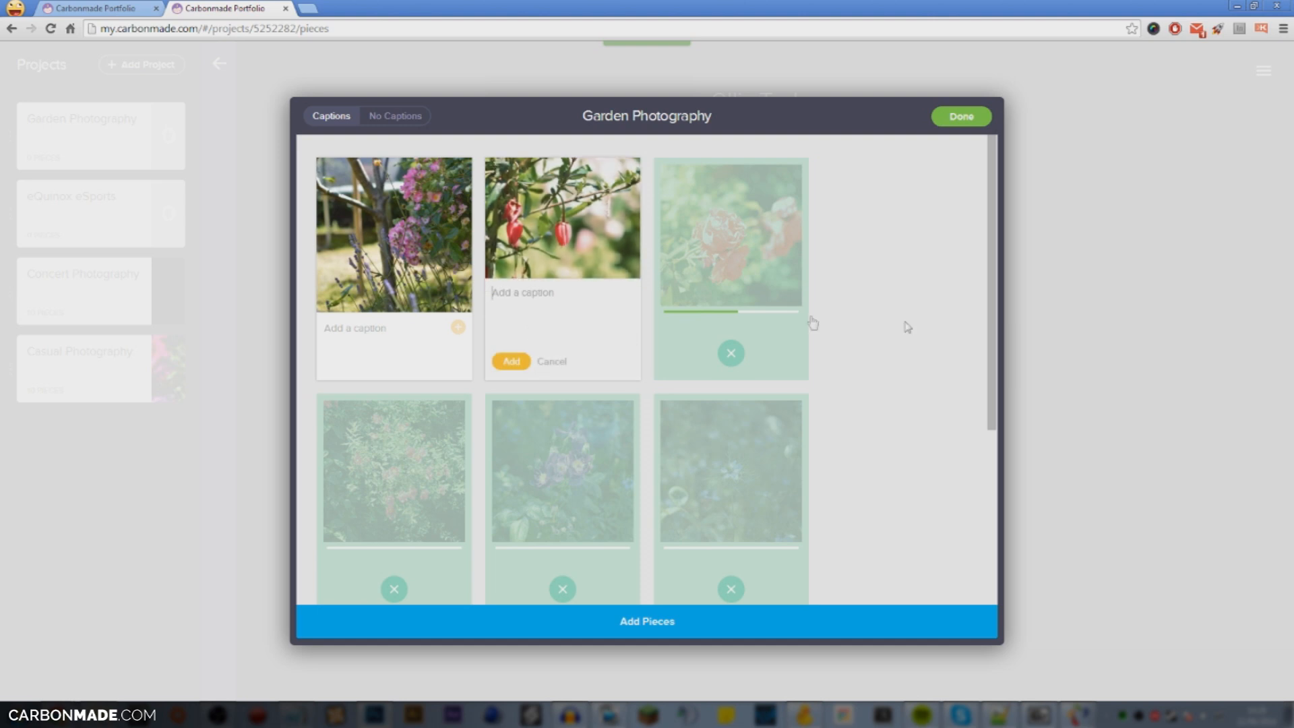
pyautogui.click(375, 337)
pyautogui.click(541, 343)
pyautogui.write('Playing with Aperature')
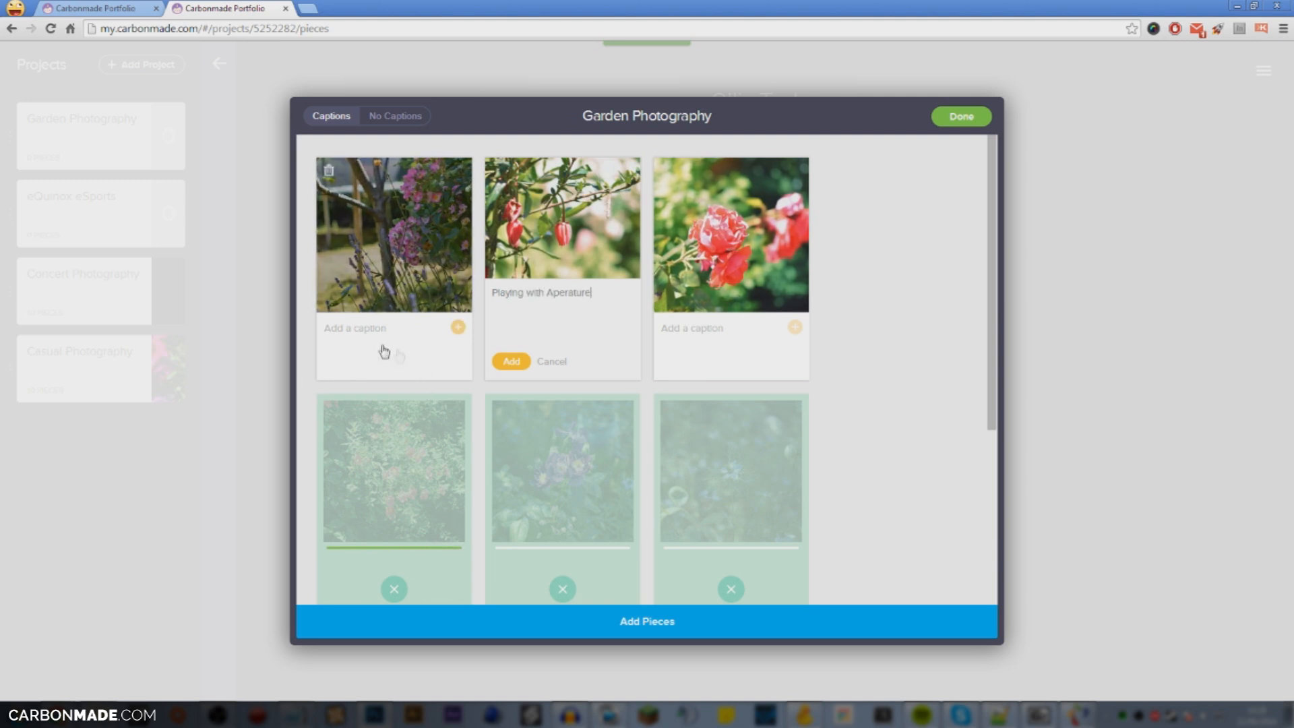
# Step: Set the project's pieces to No Captions and finish adding photos
pyautogui.scroll(-3, 635, 269)
pyautogui.scroll(3, 748, 334)
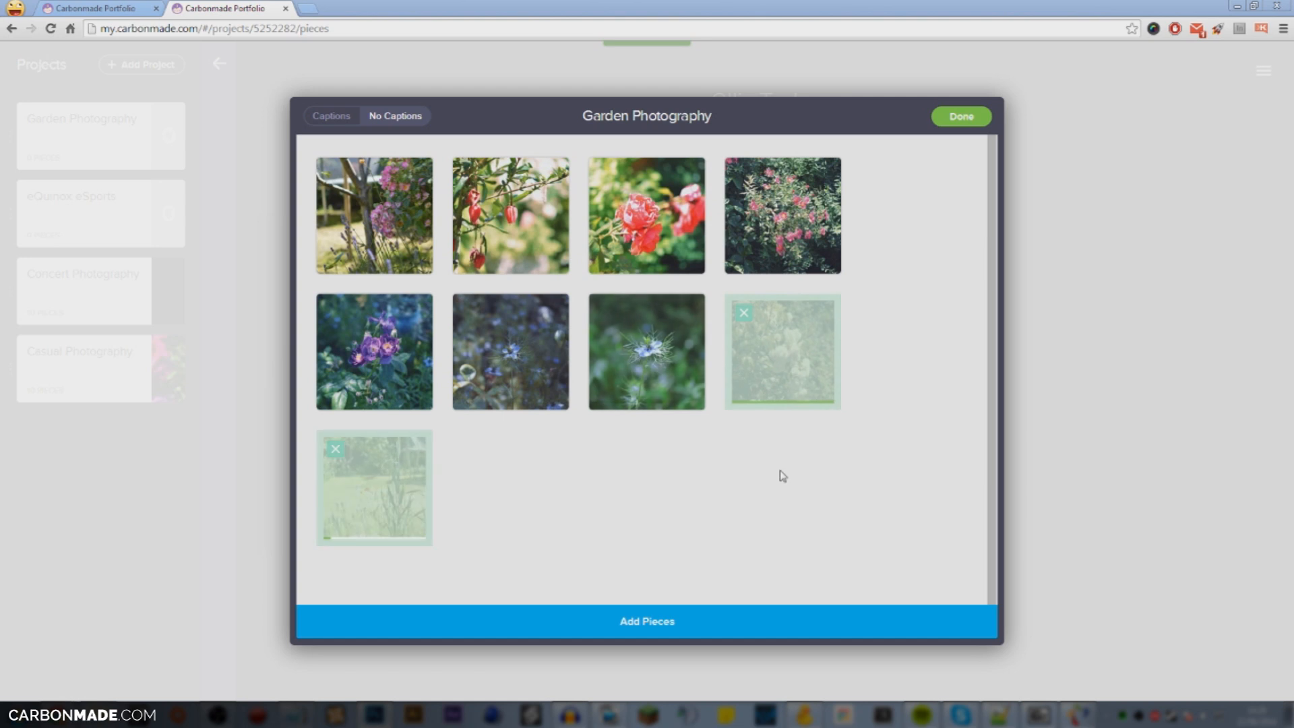
pyautogui.click(960, 117)
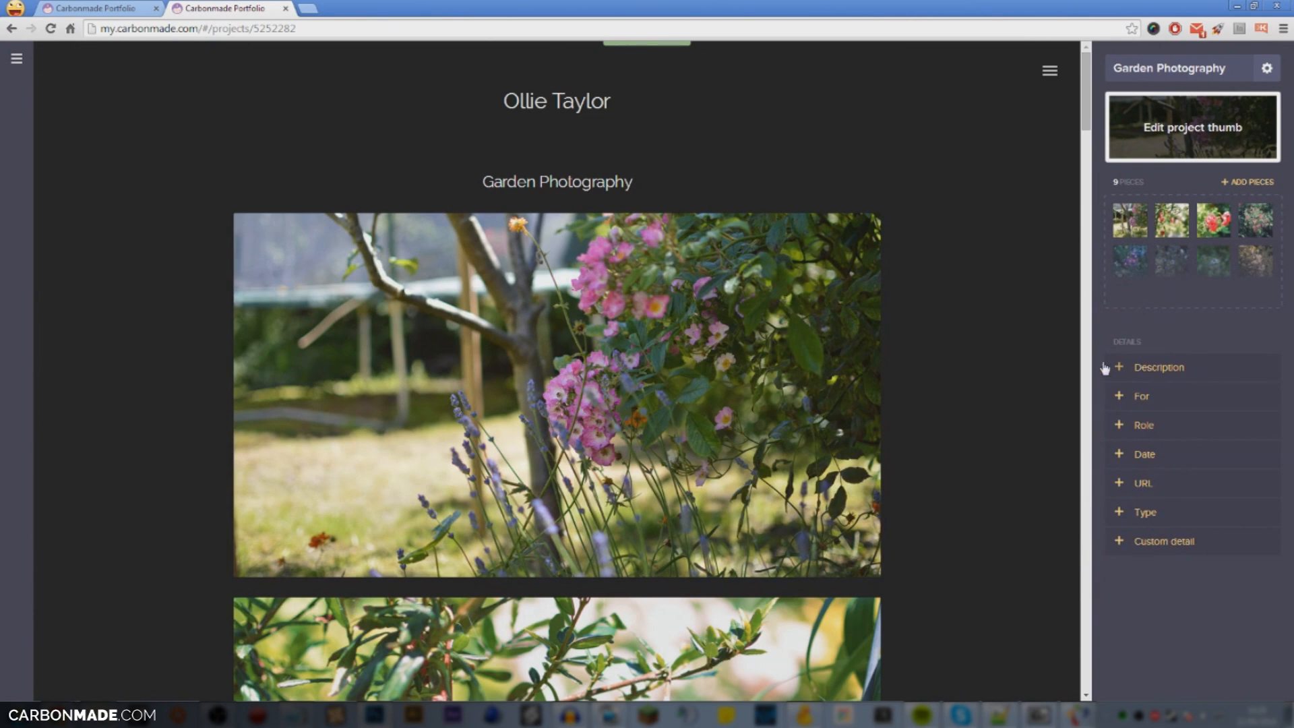
# Step: Turn the Garden Photography project's Visibility off and on again, and enable Mark as new
pyautogui.scroll(-10, 976, 621)
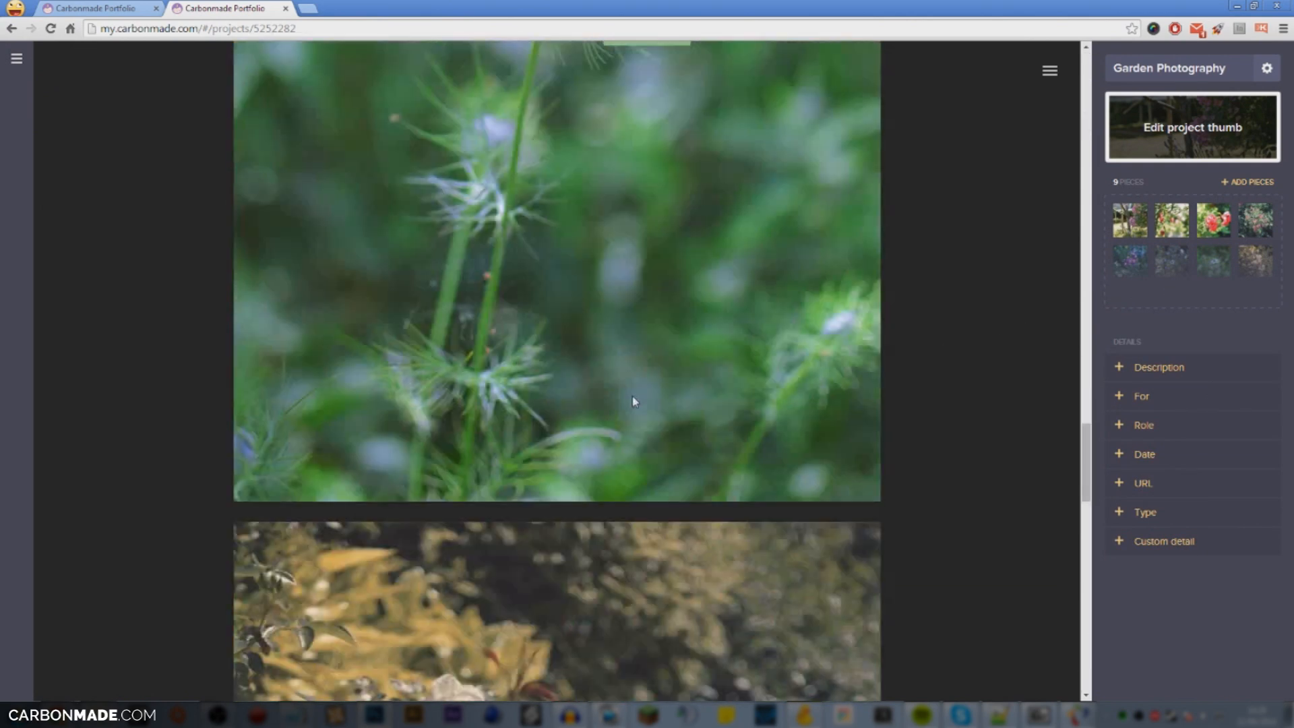
pyautogui.click(1268, 70)
pyautogui.click(1262, 101)
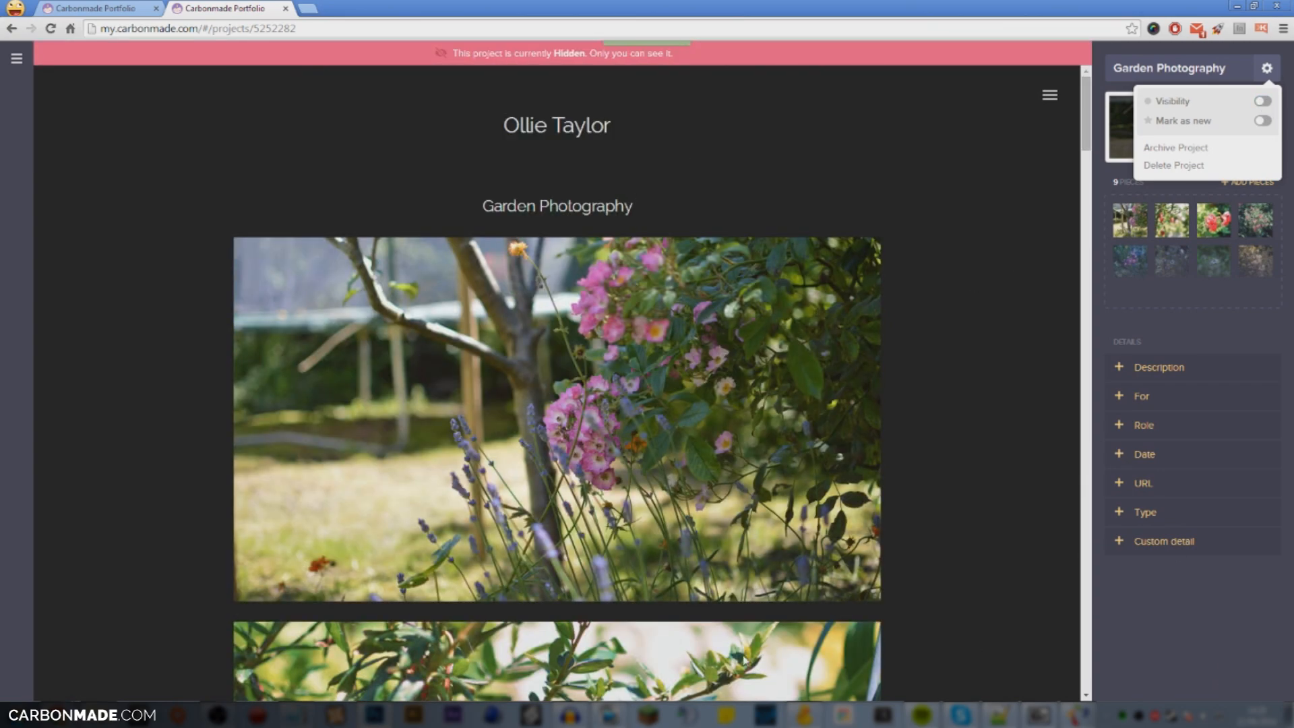
pyautogui.scroll(-10, 913, 677)
pyautogui.click(1262, 101)
pyautogui.click(1260, 120)
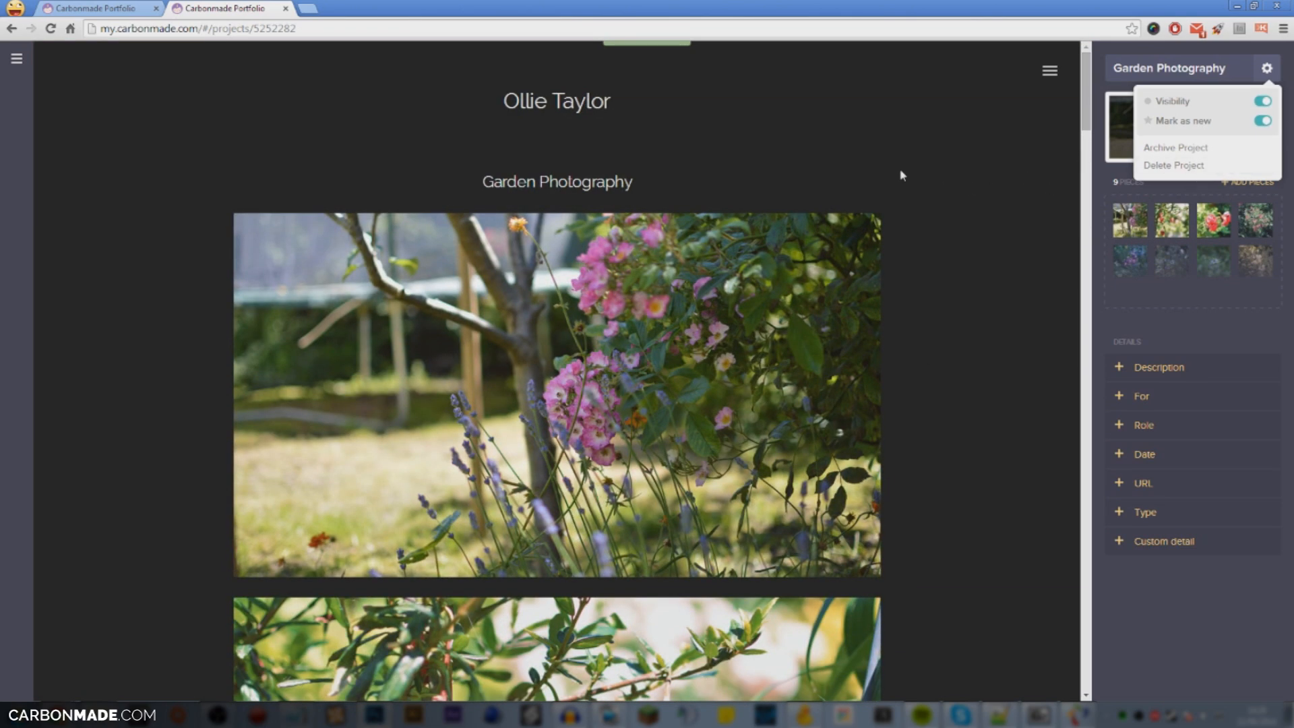
# Step: Check the Garden Photography thumbnail and its new marker in the portfolio preview, and return to the project editor
pyautogui.click(566, 108)
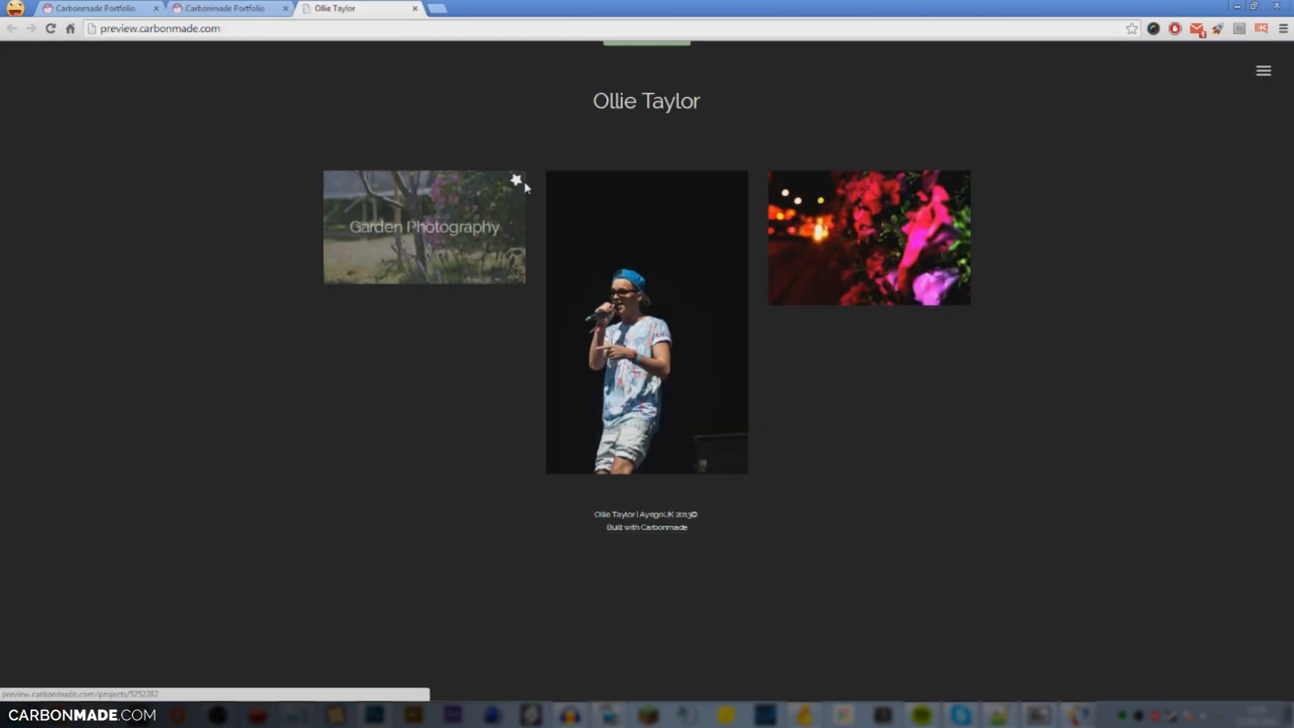
pyautogui.click(248, 8)
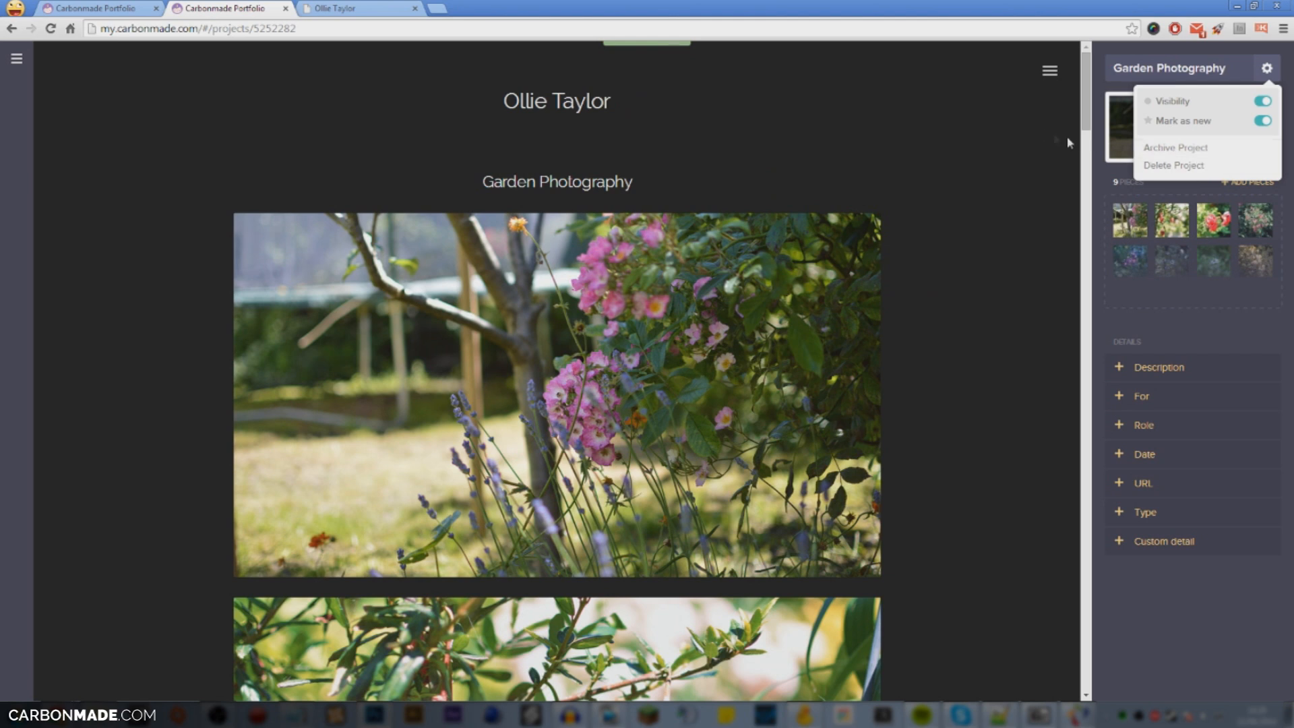
pyautogui.click(1252, 331)
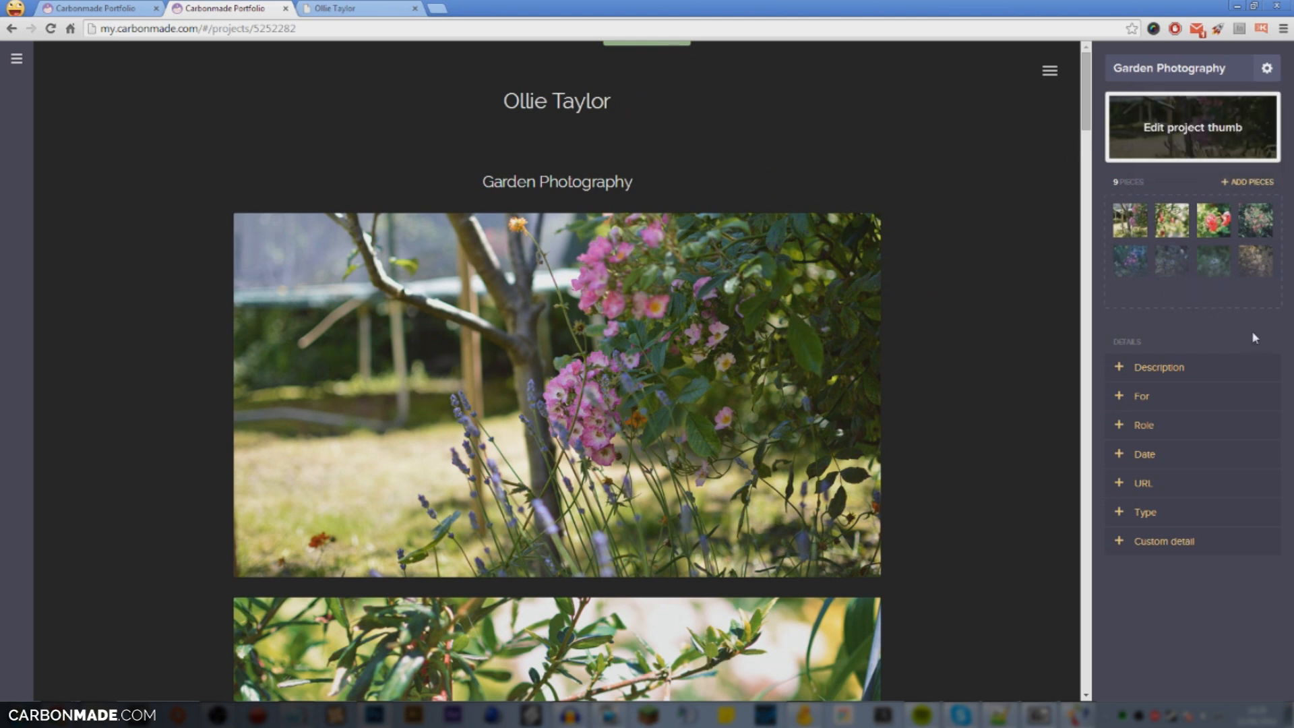
# Step: Add the Role detail "Photographer" to the Garden Photography project
pyautogui.moveTo(1236, 204)
pyautogui.click(1141, 425)
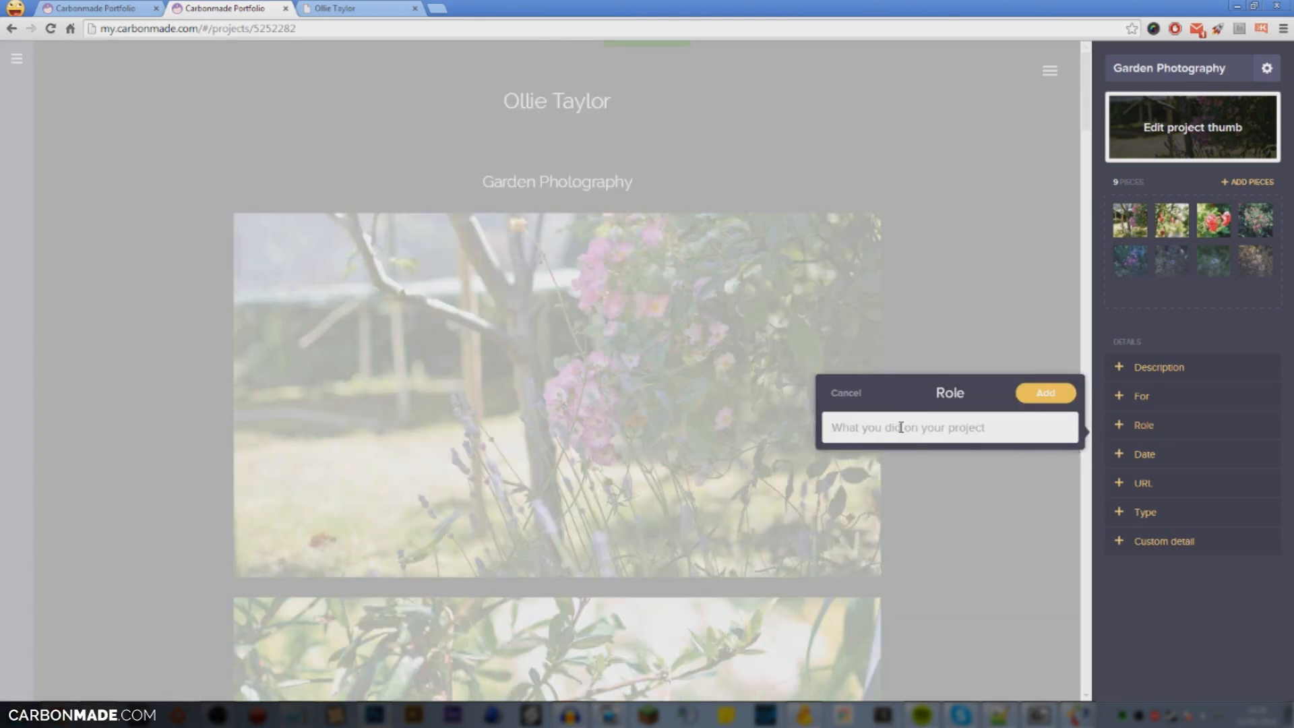
pyautogui.write('Photographer')
pyautogui.click(1044, 393)
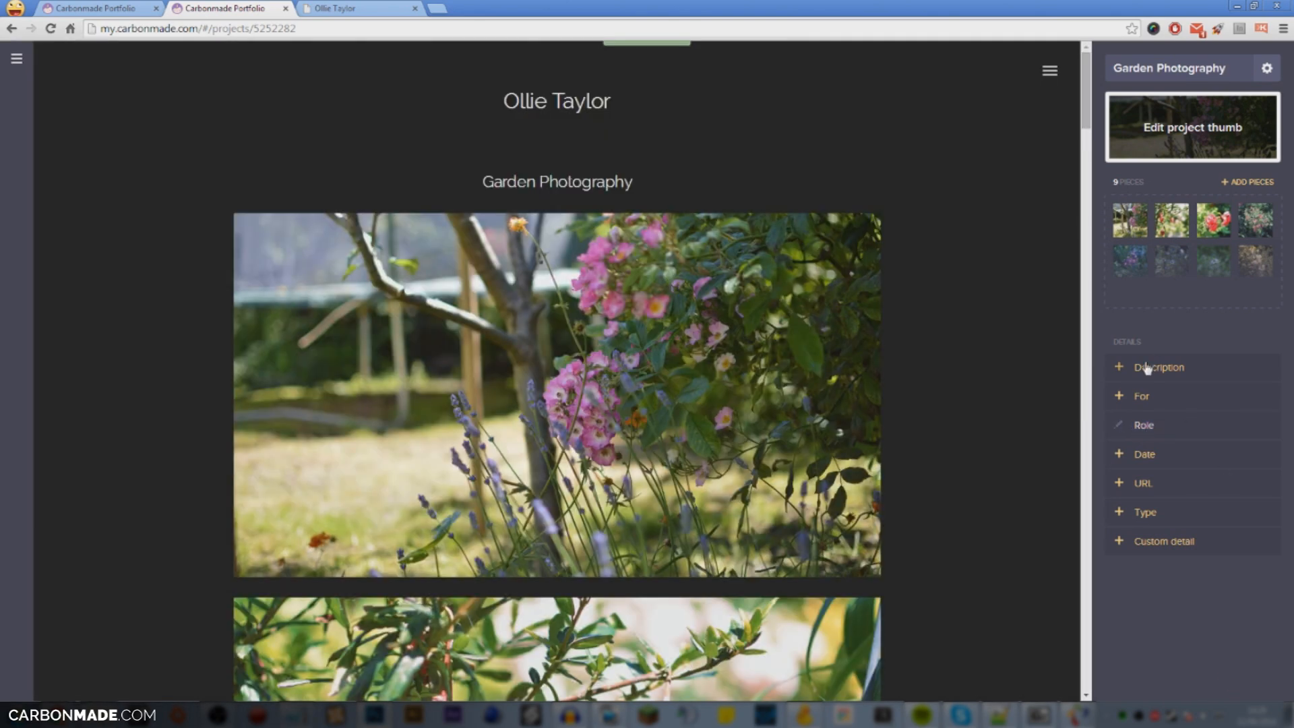
# Step: Look at the project's Date detail field and the image source options for its thumbnail
pyautogui.click(1144, 454)
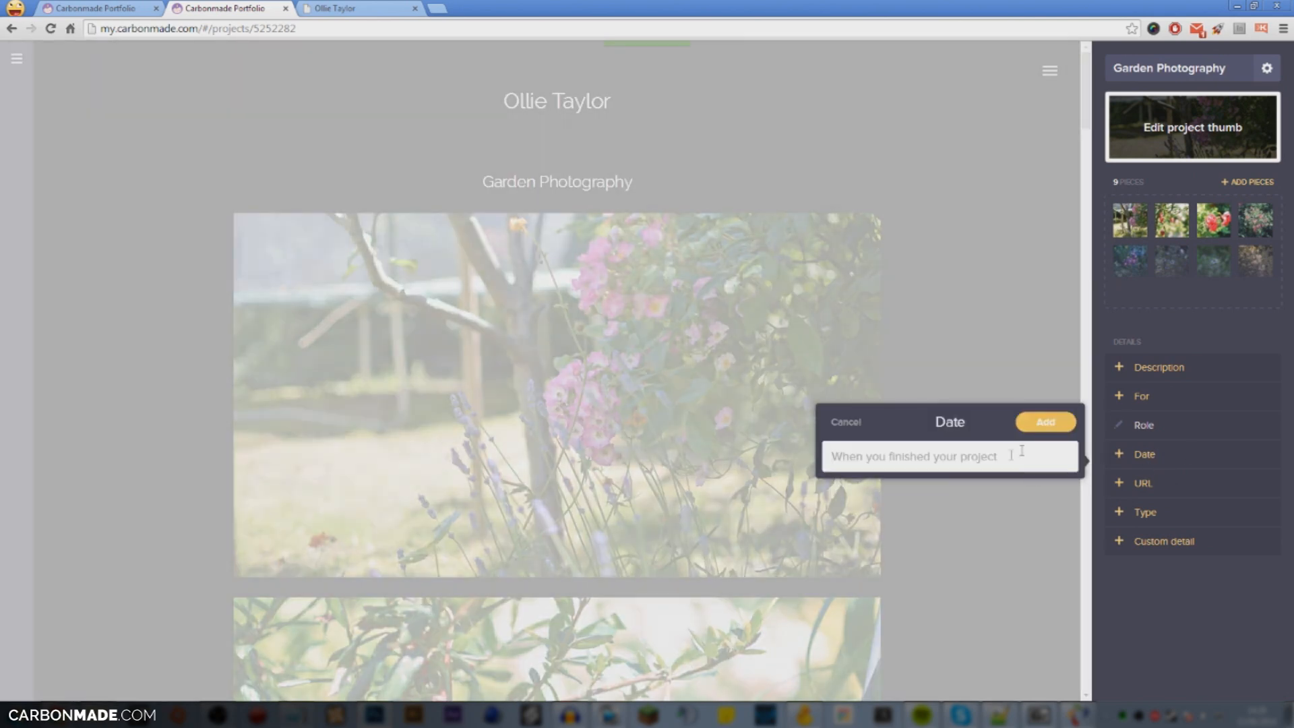
pyautogui.click(851, 423)
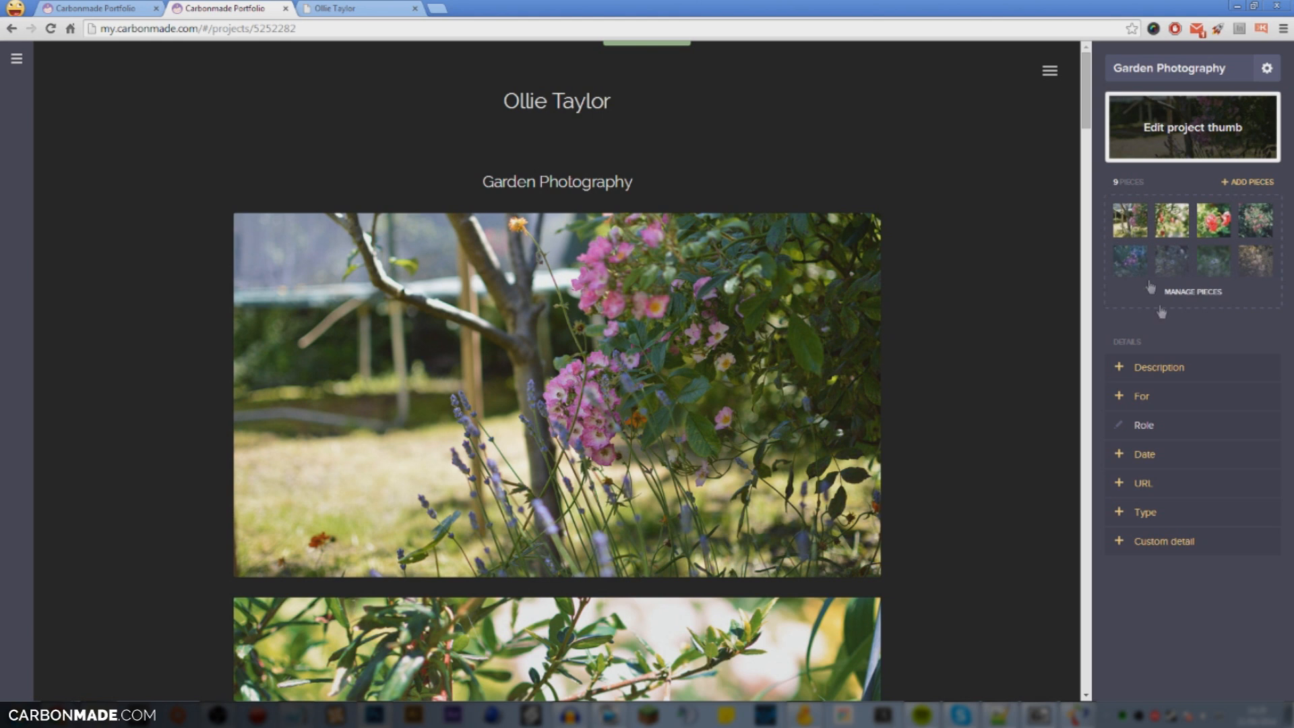
pyautogui.click(1181, 128)
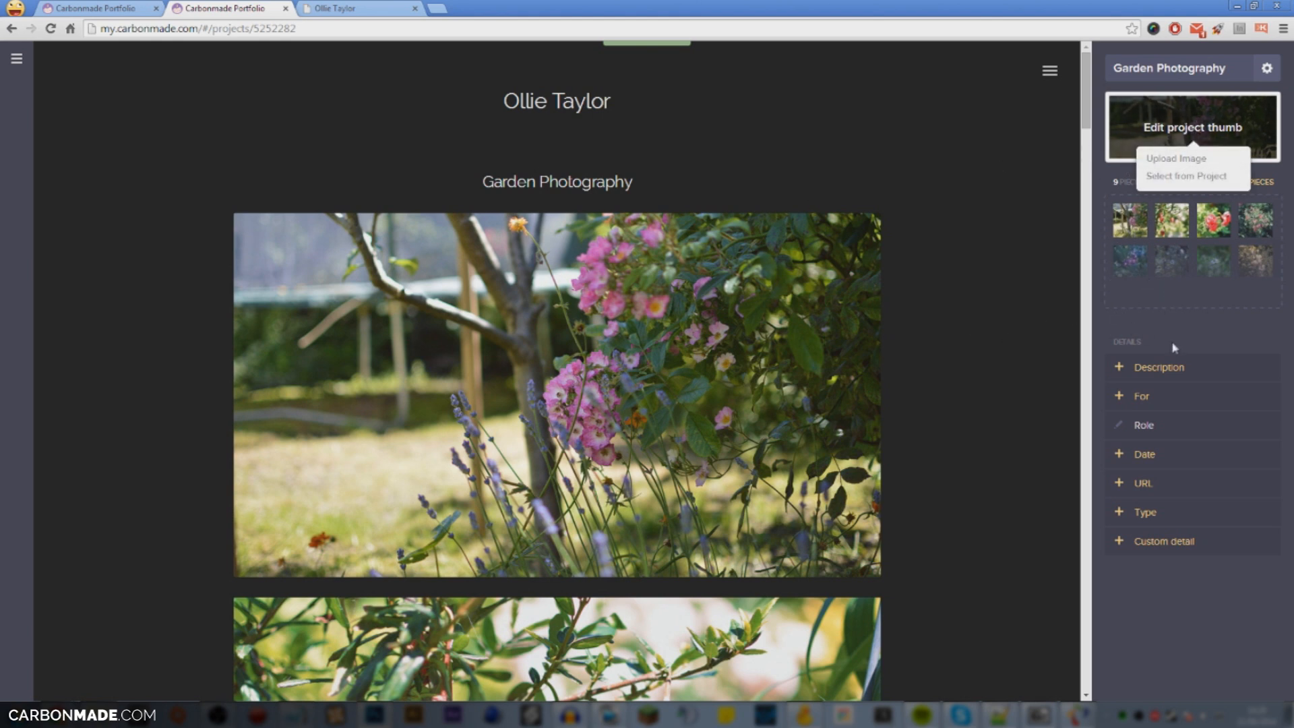
pyautogui.click(1181, 326)
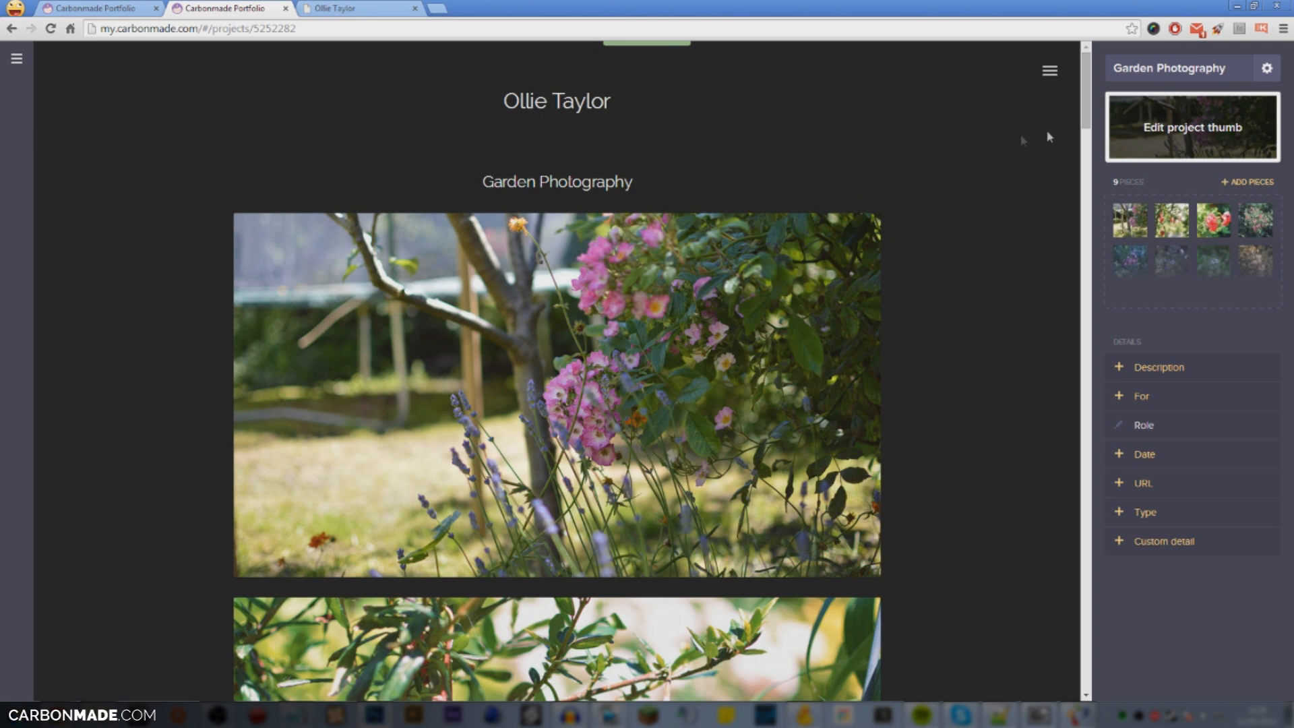
# Step: Review the Garden Photography photos and the project's options in the project list, and return to the main portfolio menu
pyautogui.scroll(-12, 961, 479)
pyautogui.scroll(-5, 556, 371)
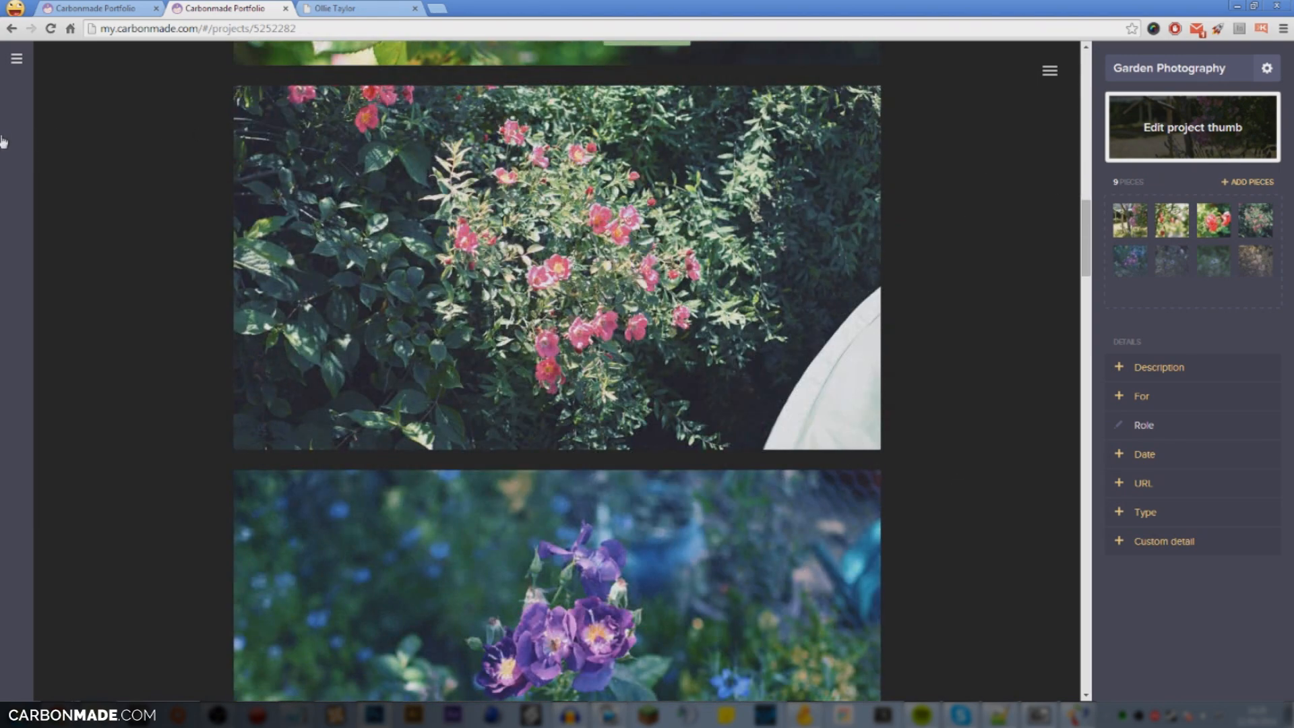
pyautogui.click(16, 59)
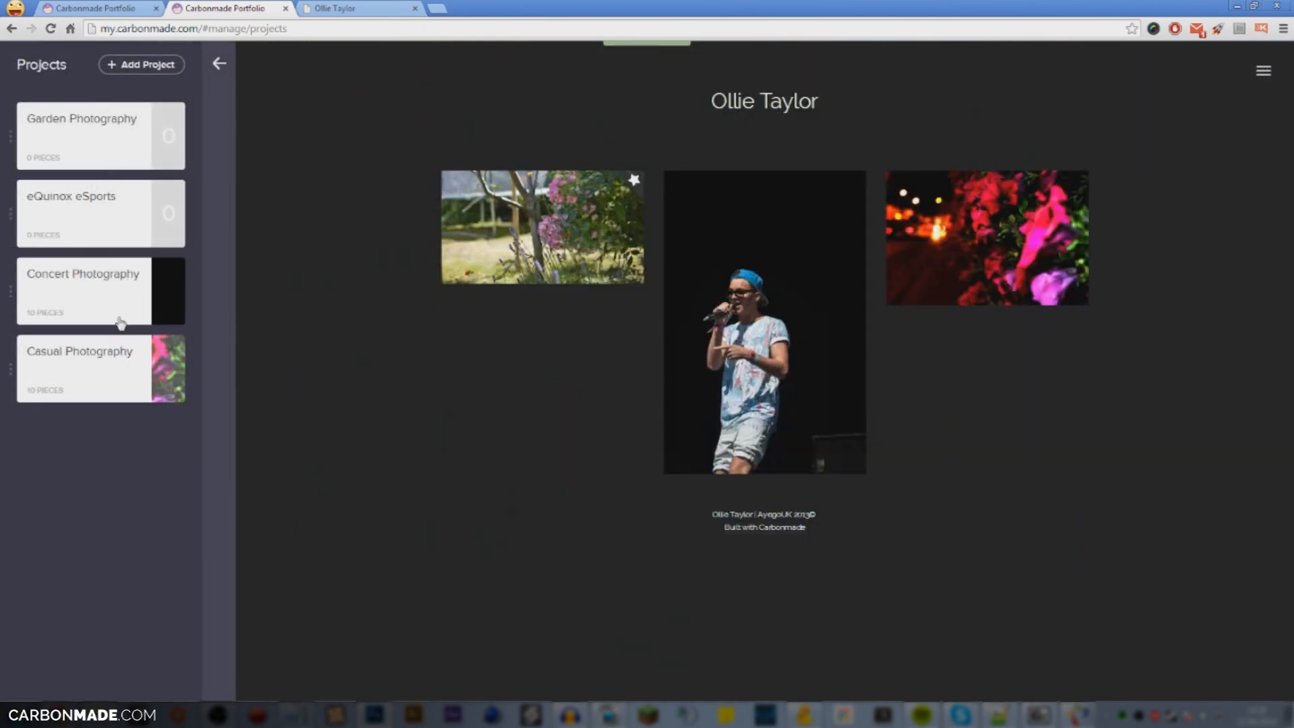
pyautogui.click(179, 122)
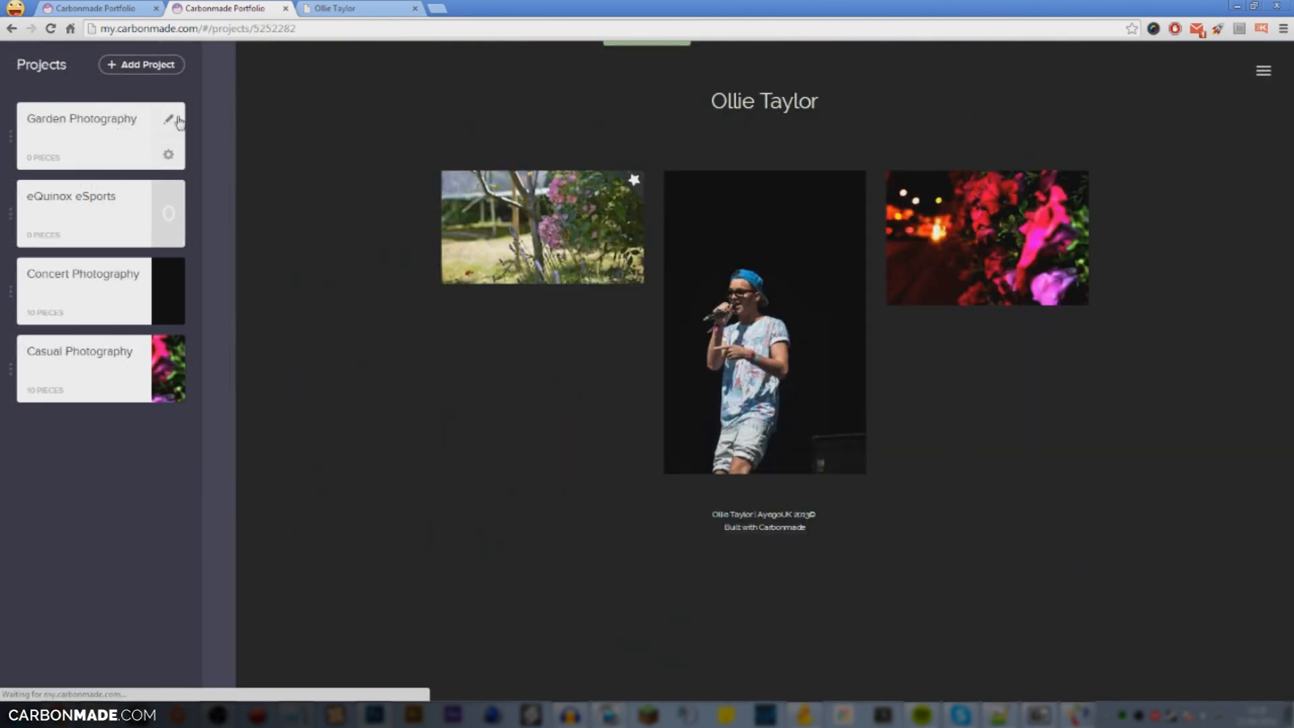
pyautogui.click(18, 62)
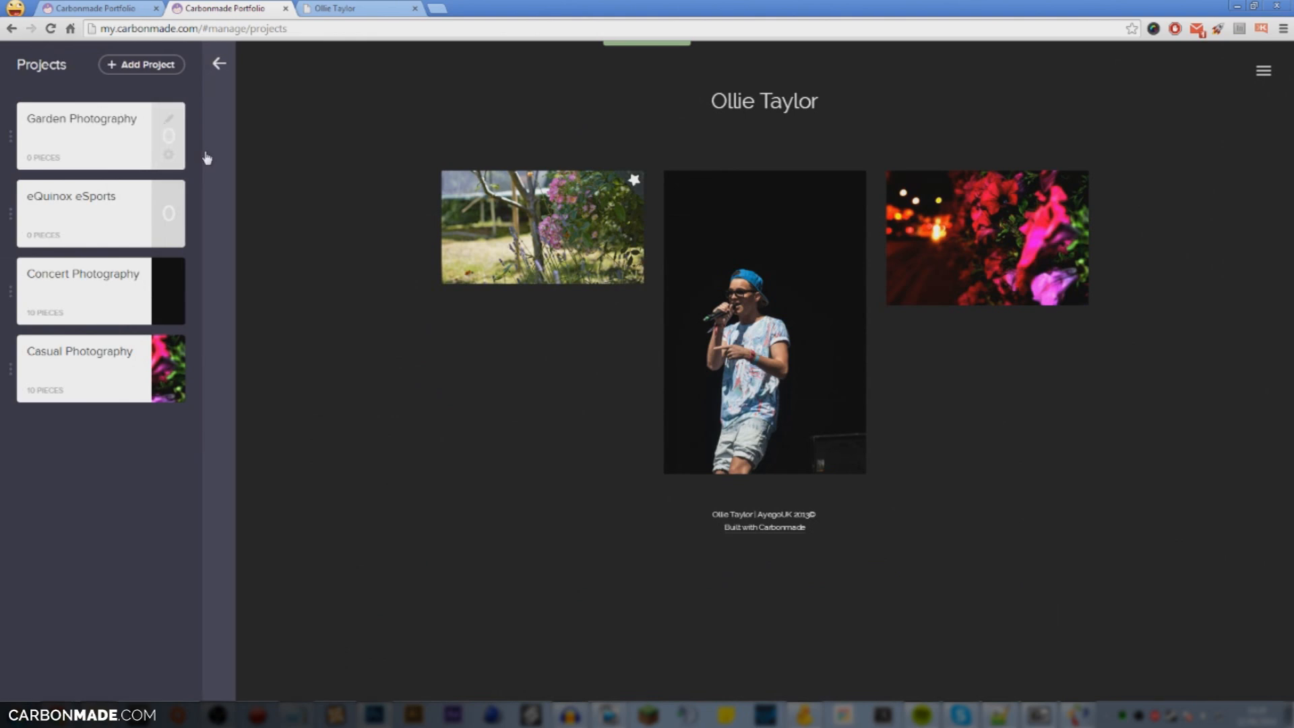
pyautogui.click(168, 155)
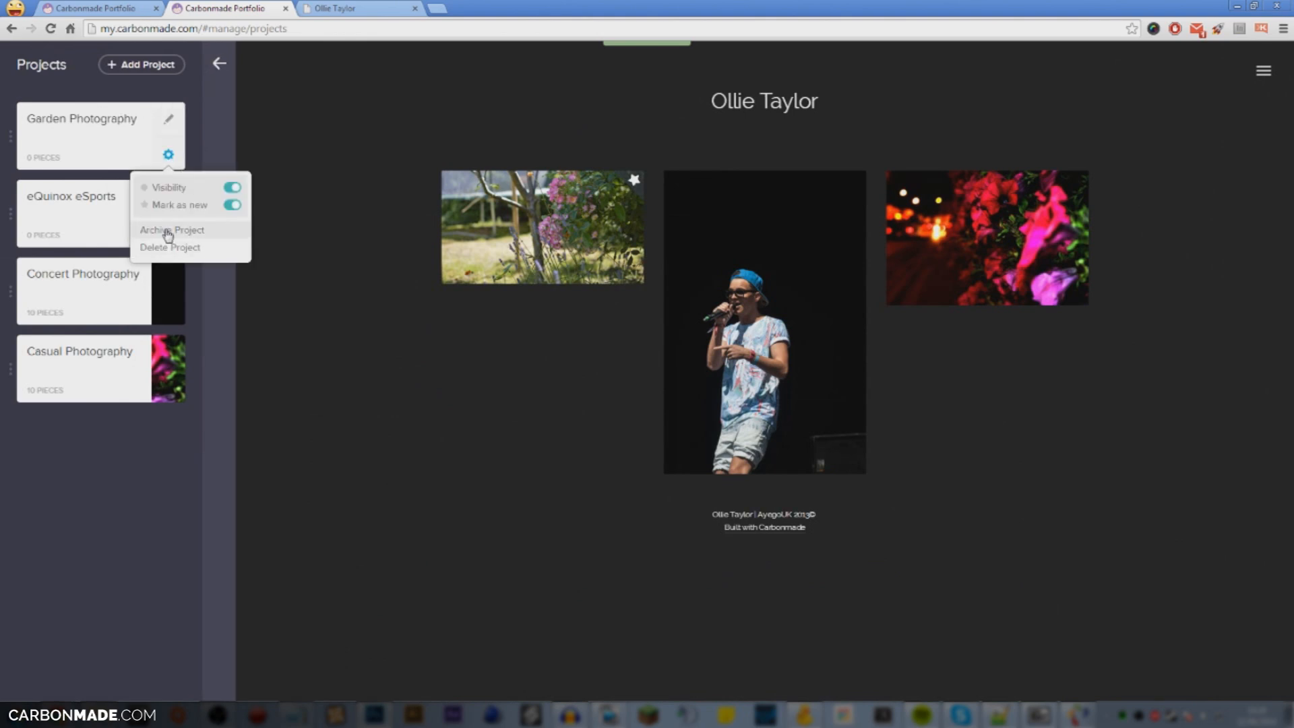
pyautogui.click(224, 68)
pyautogui.click(221, 68)
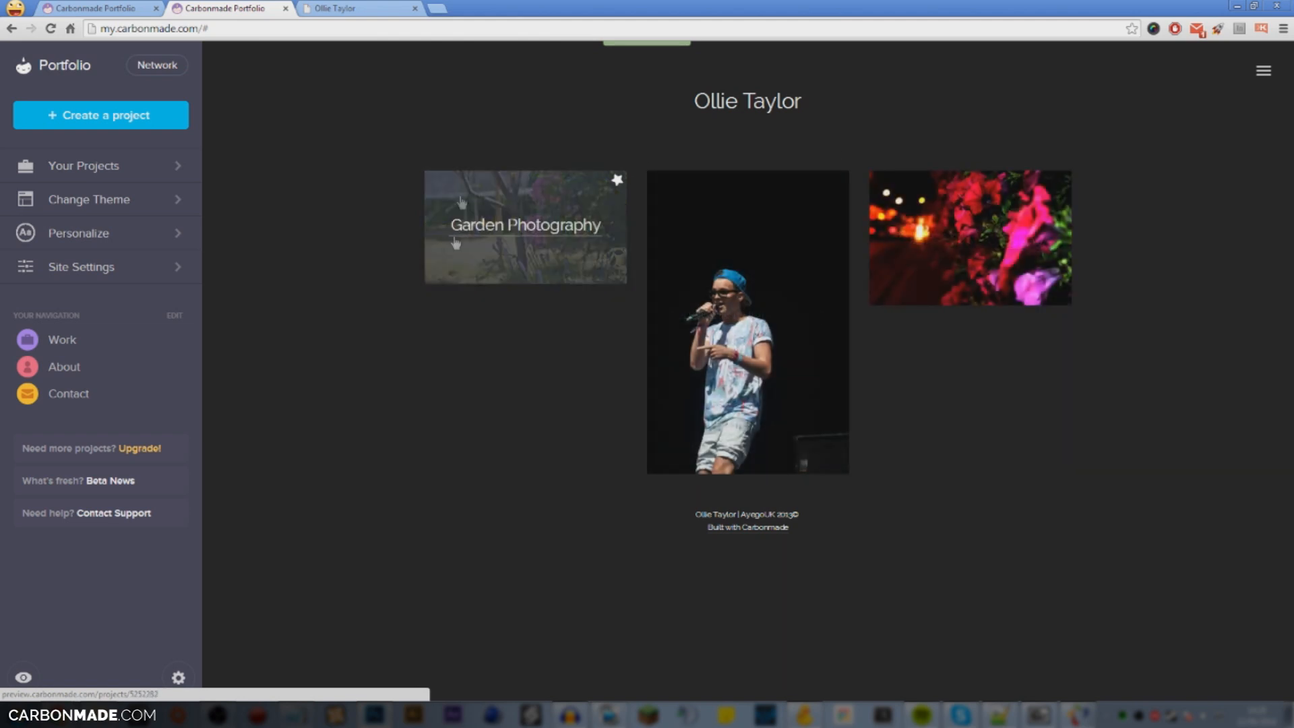
# Step: Try the orange, blue and pink Mood colours with the site's navigation shown, and set the Mood back to blue
pyautogui.click(173, 247)
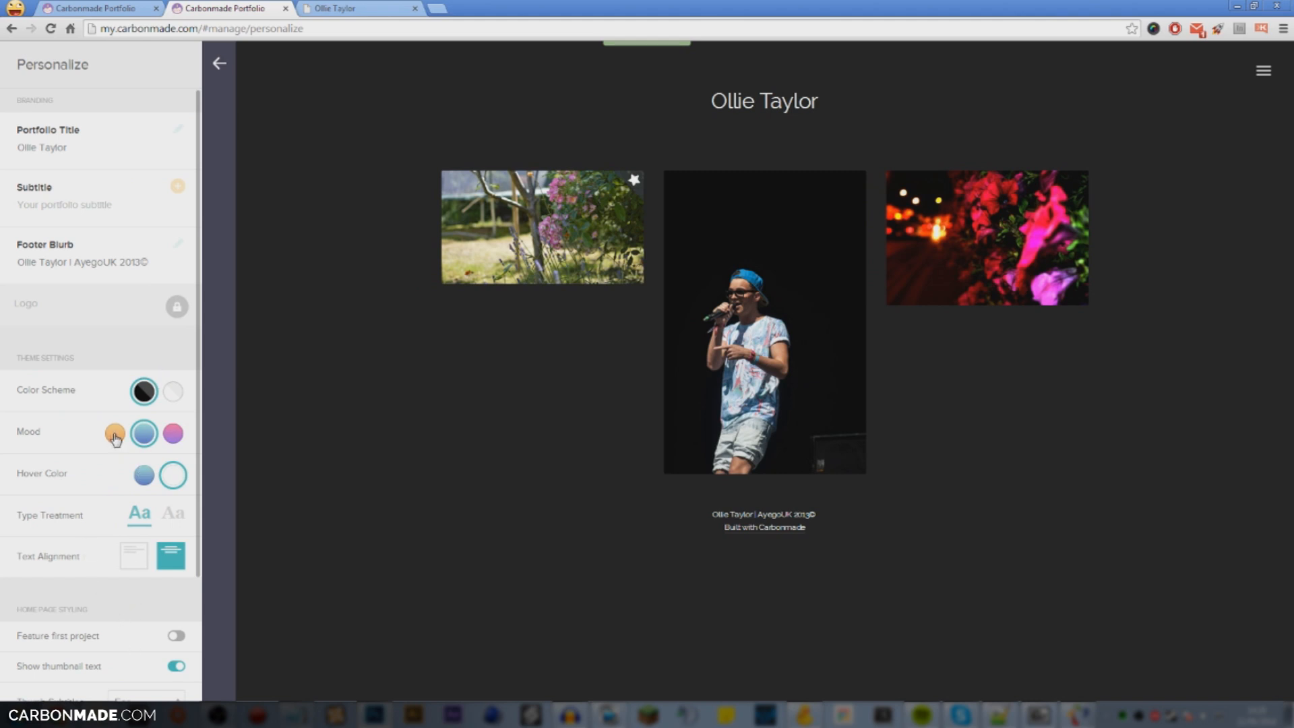
pyautogui.click(115, 434)
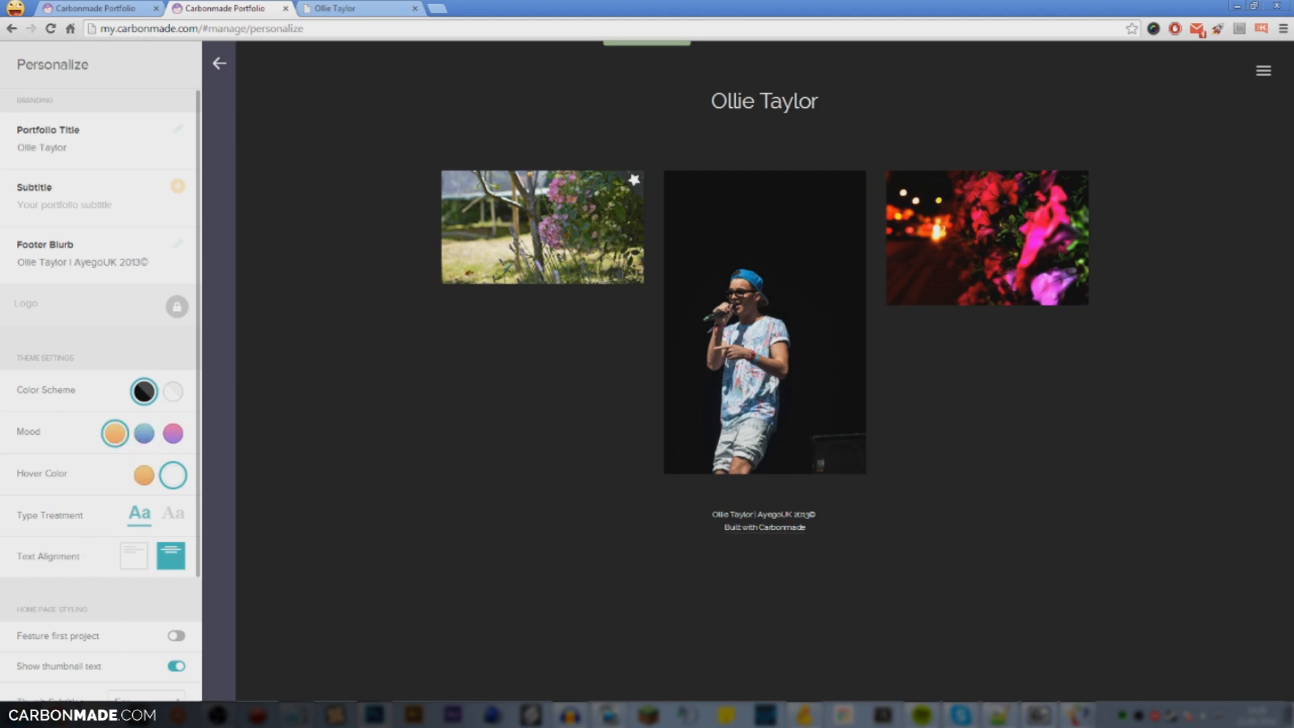
pyautogui.click(1263, 71)
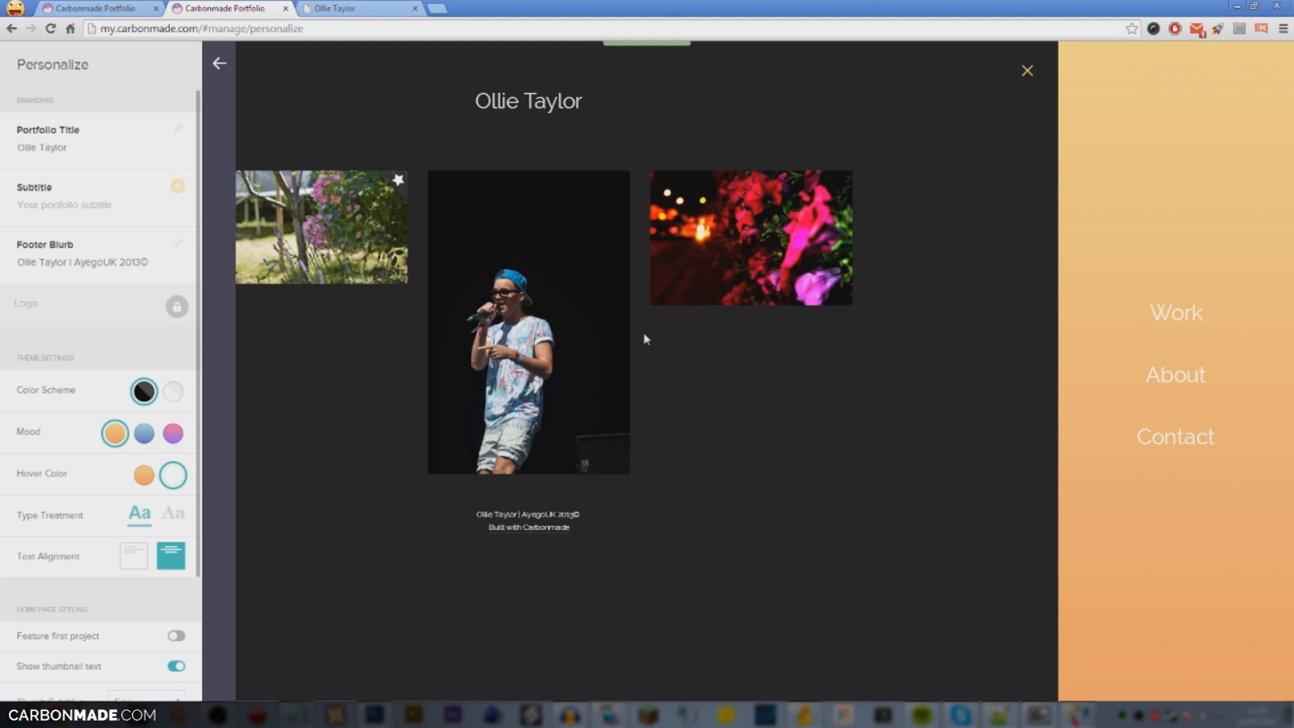
pyautogui.click(144, 446)
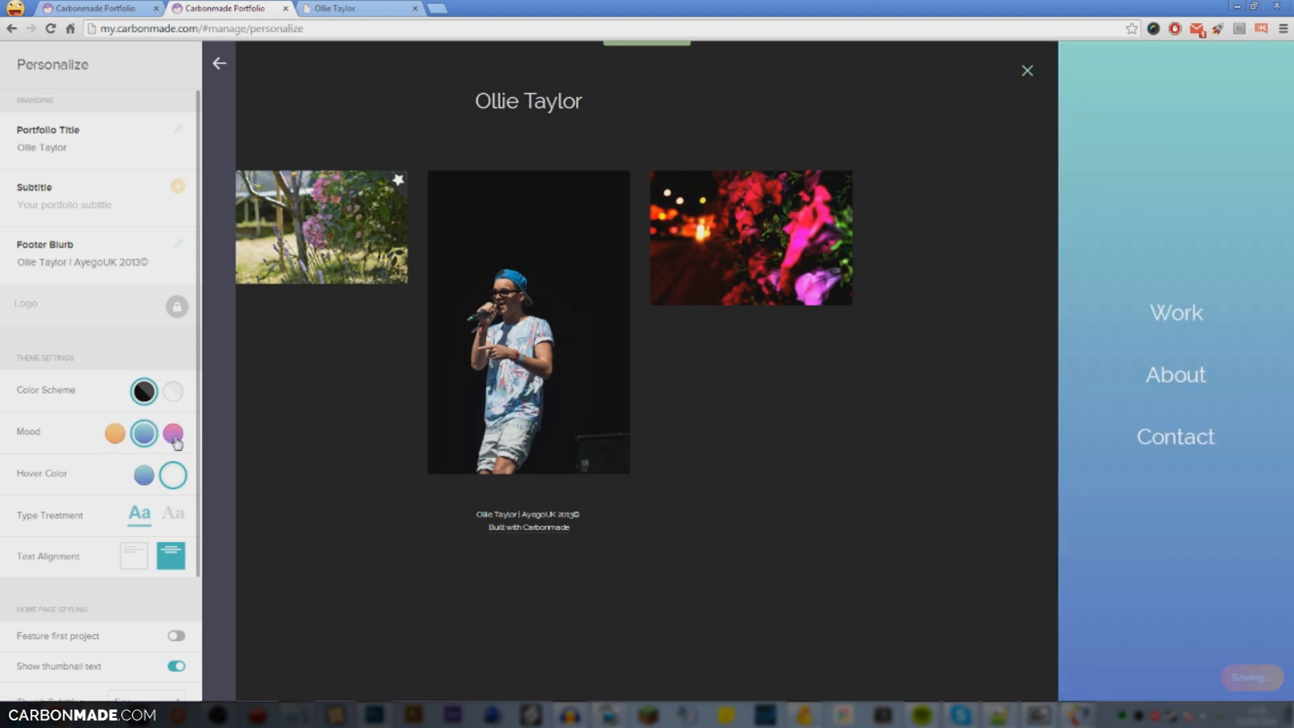
pyautogui.click(175, 438)
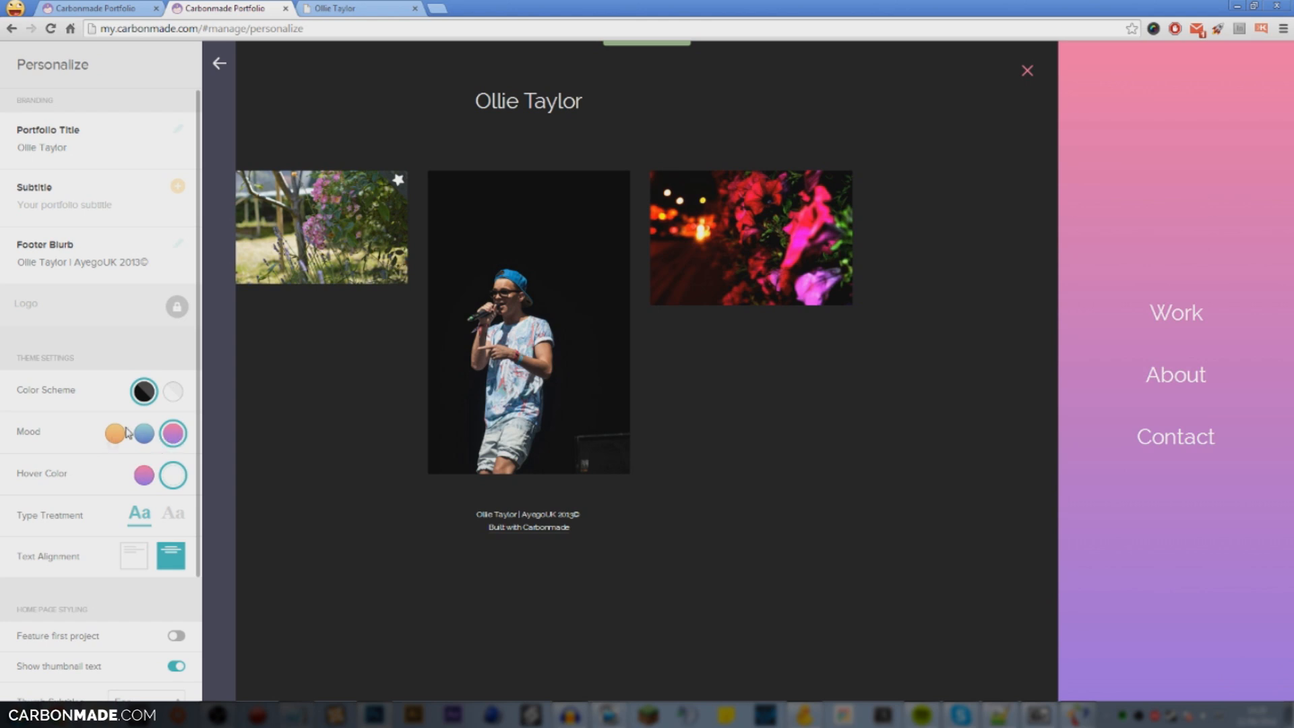
pyautogui.click(112, 437)
pyautogui.click(144, 438)
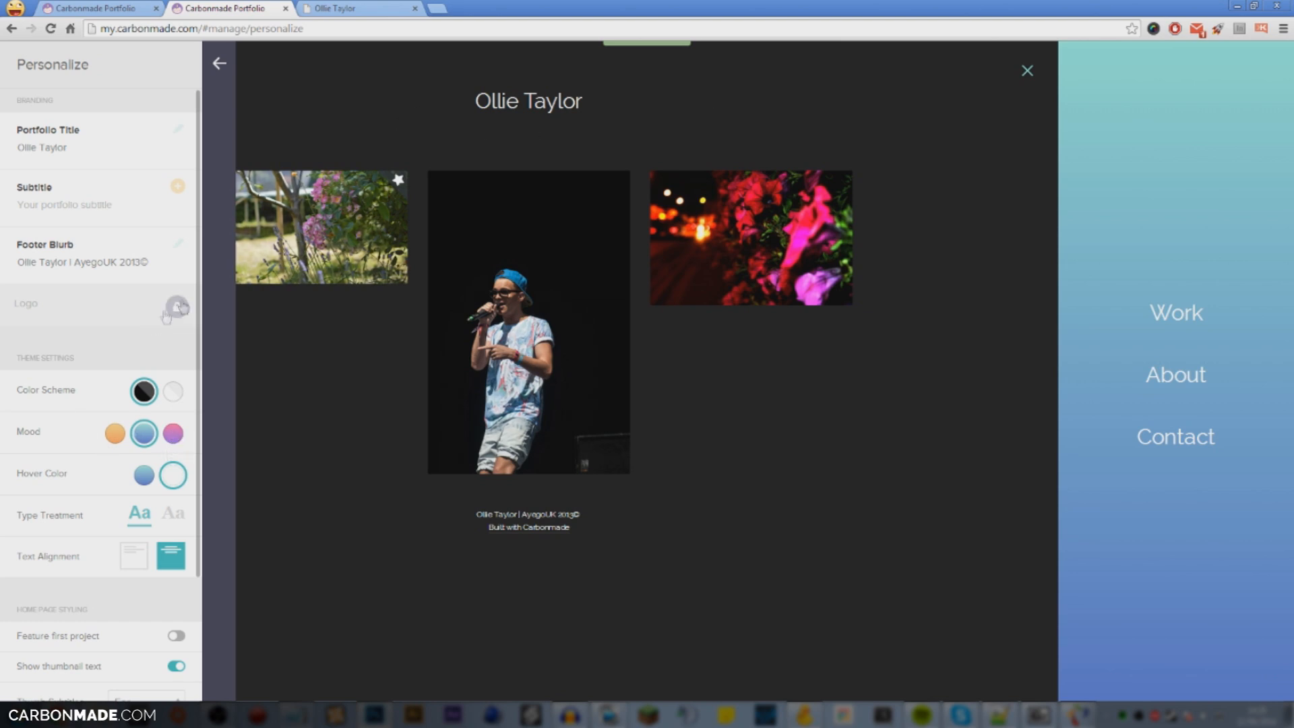
# Step: Add the portfolio subtitle "Graphic designer" beneath the portfolio title
pyautogui.moveTo(583, 101); pyautogui.dragTo(453, 153)
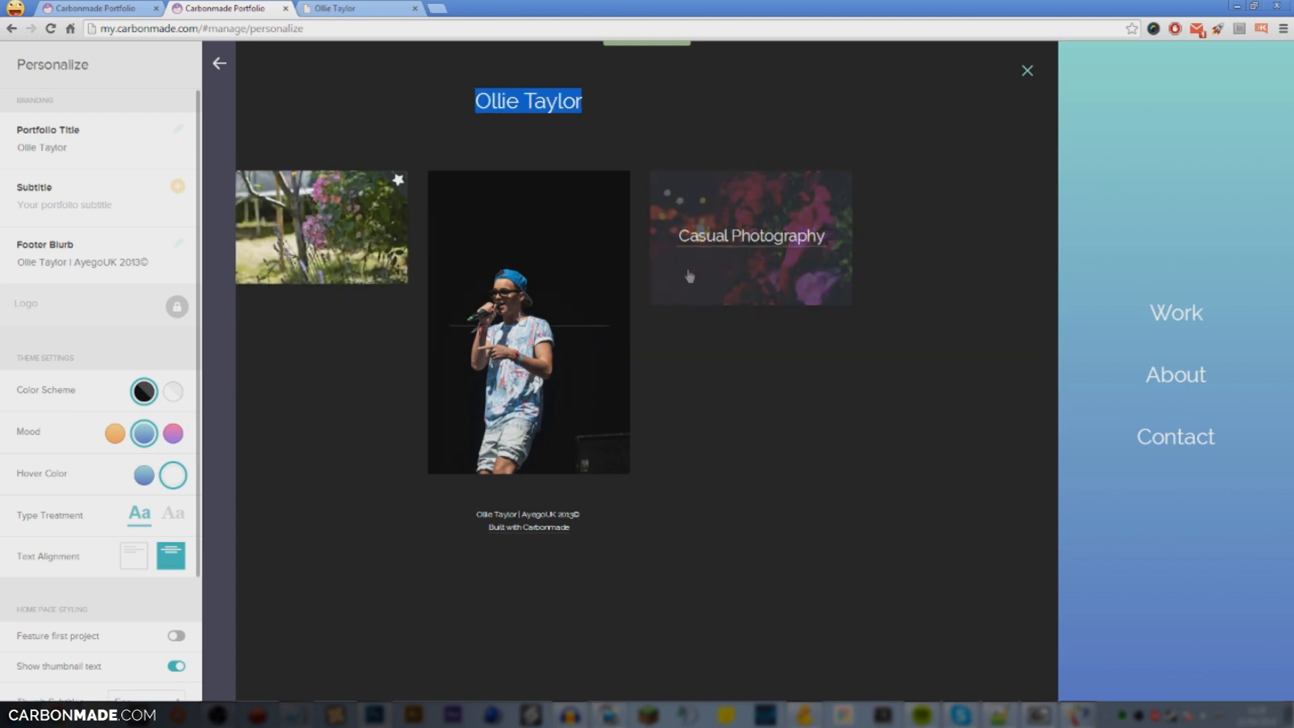
pyautogui.click(181, 190)
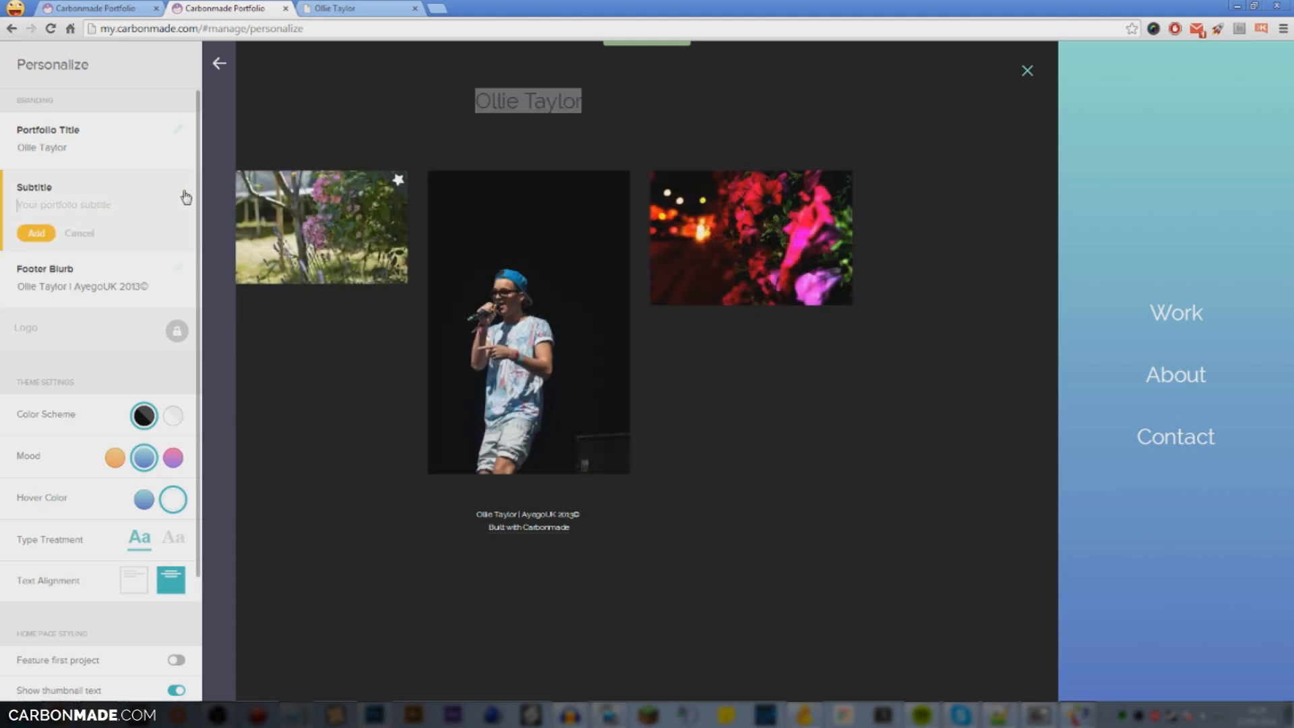
pyautogui.write('Grapghic Desighgner')
pyautogui.hotkey('ctrl', 'a')
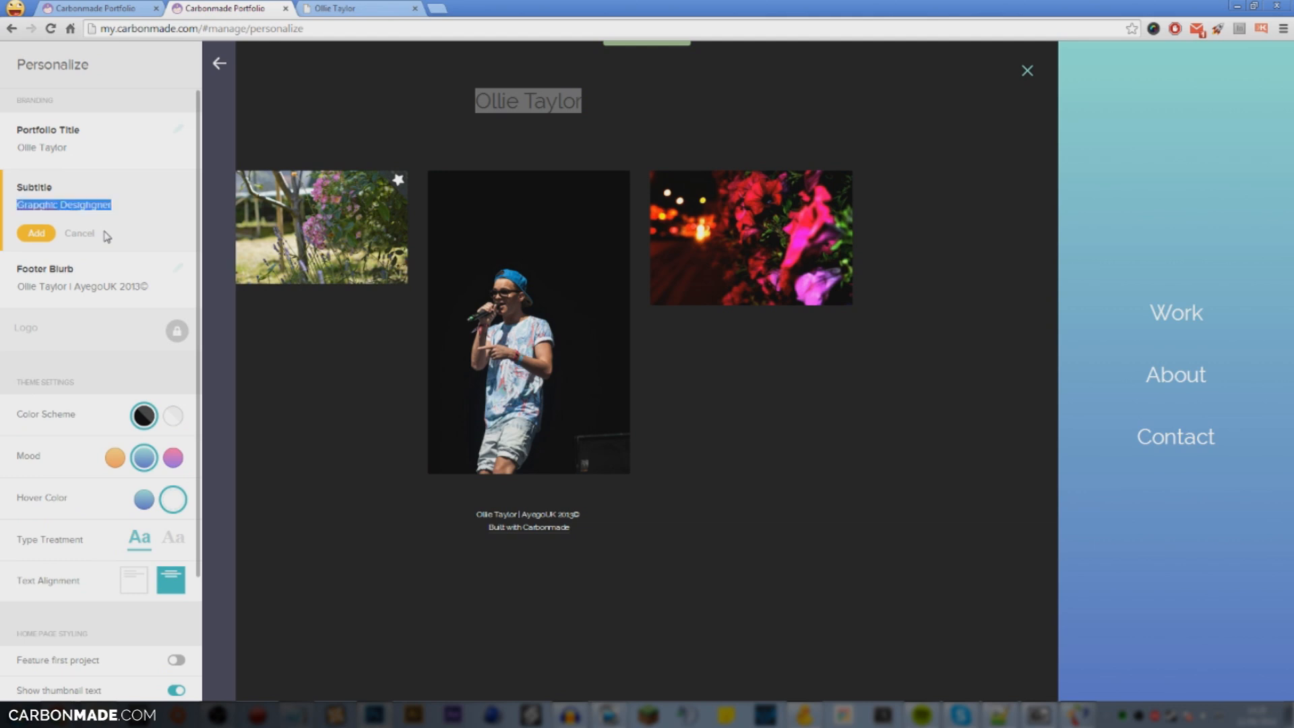
pyautogui.write('Graphi')
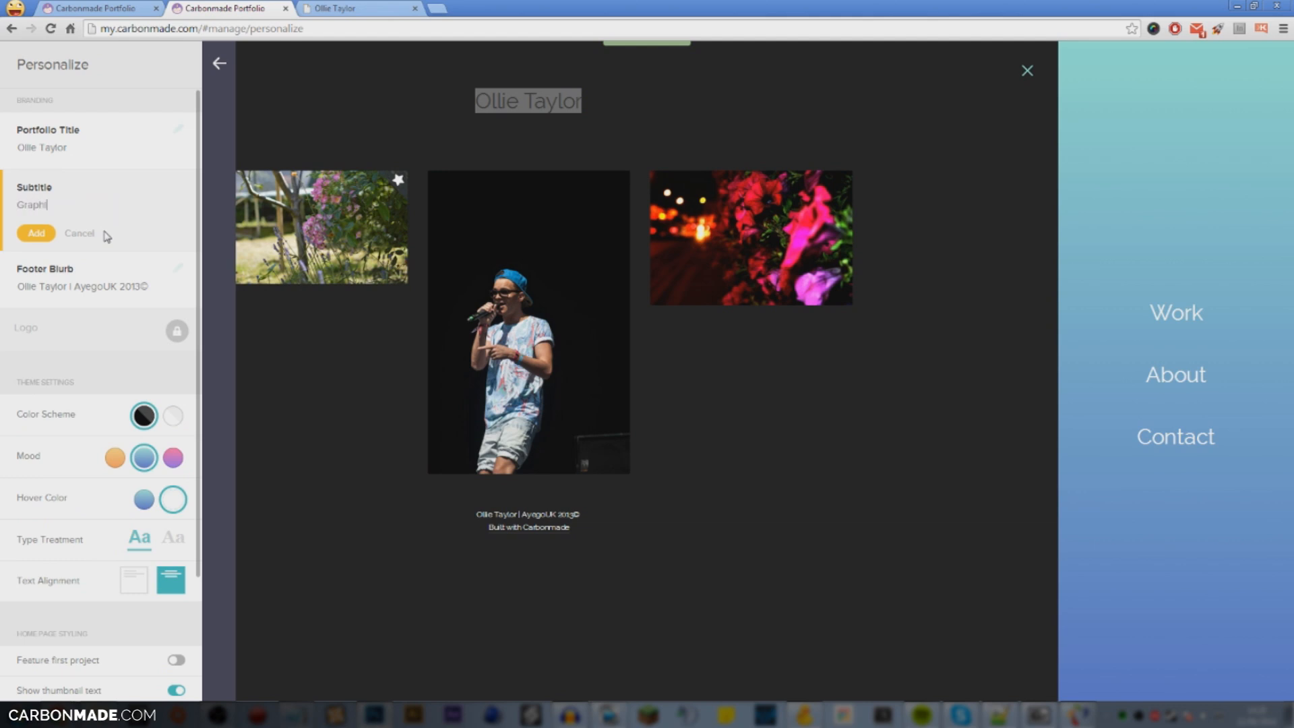
pyautogui.click(52, 233)
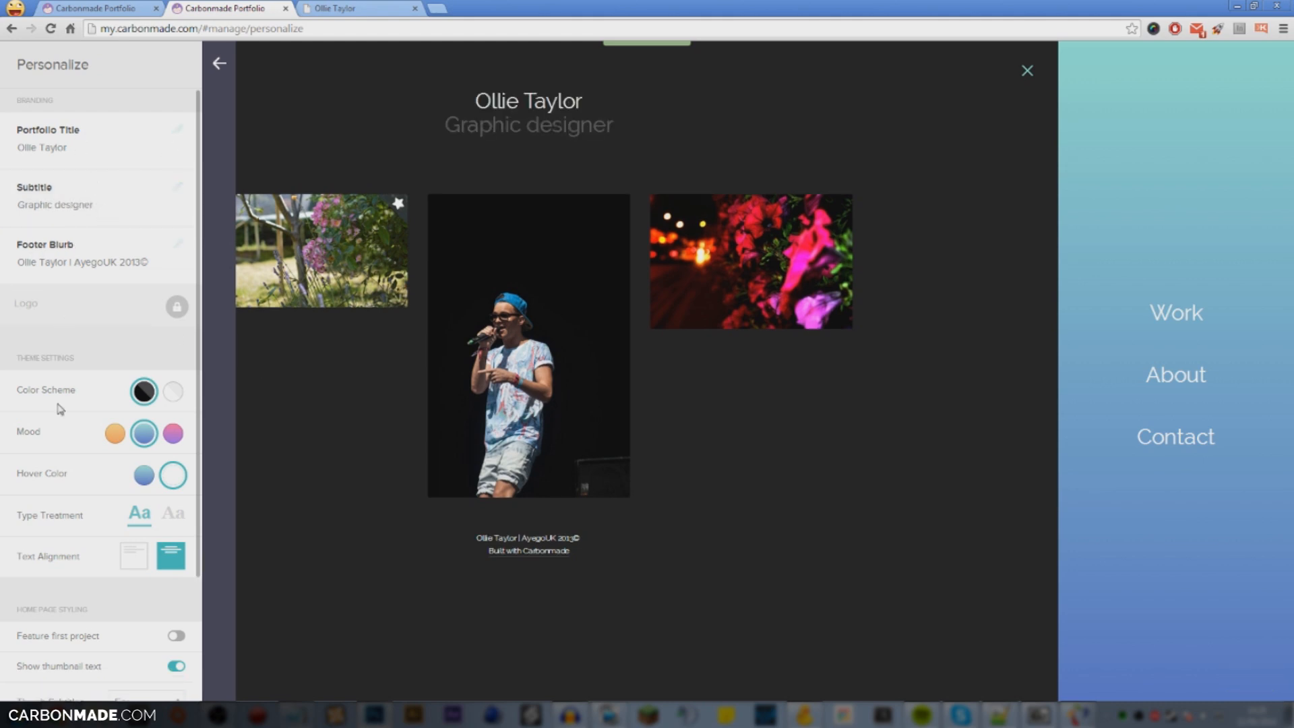
# Step: Turn on Feature first project in the home page styling
pyautogui.scroll(-2, 60, 408)
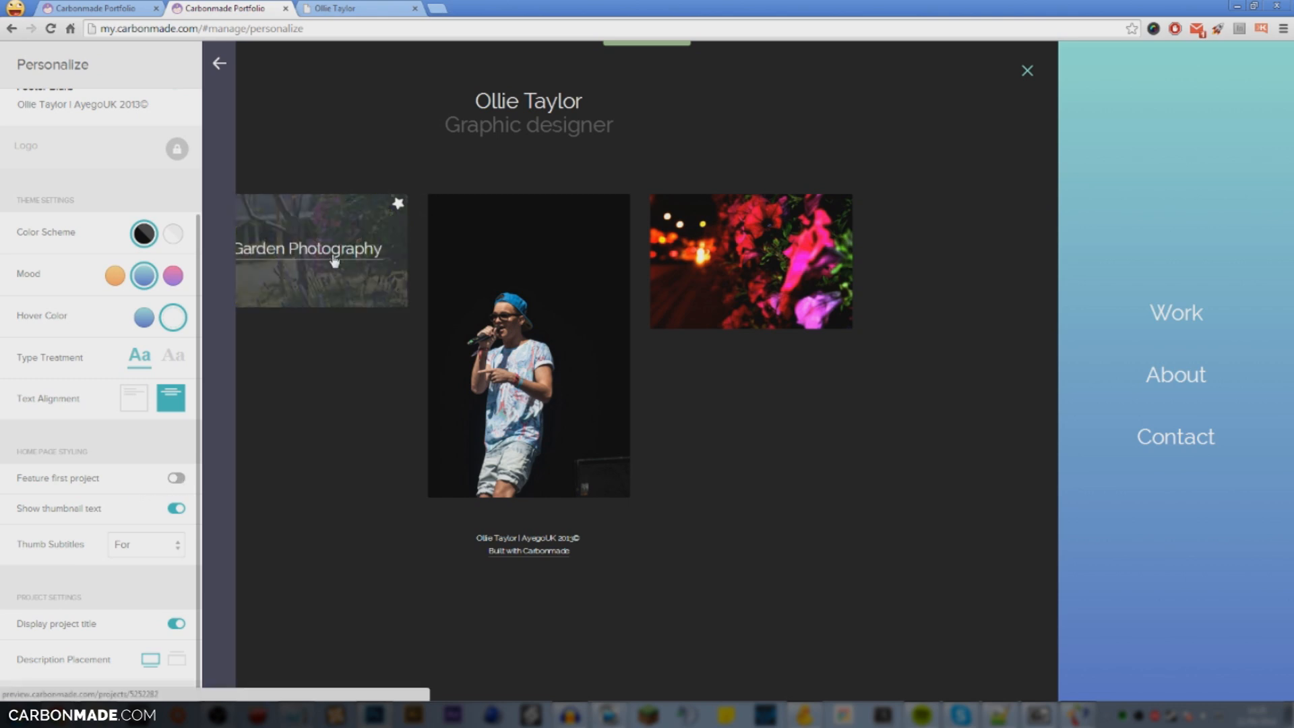
pyautogui.click(176, 479)
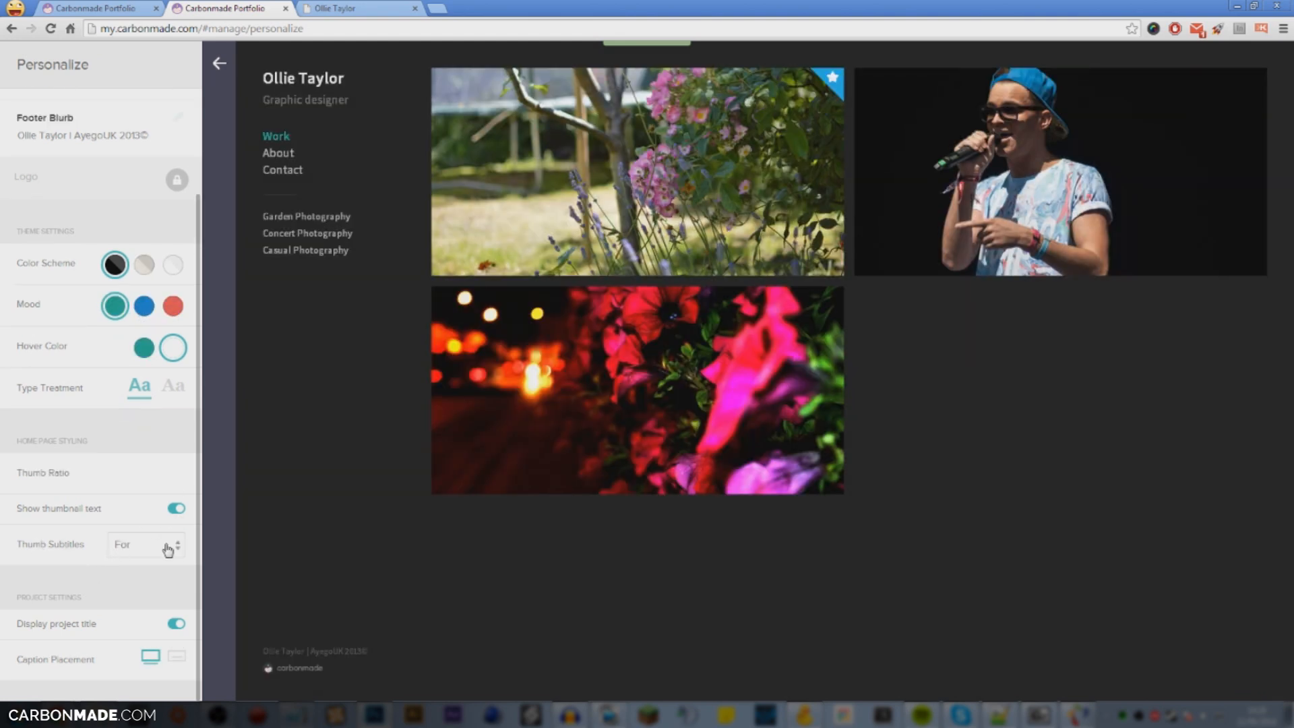
# Step: Check the Thumb Subtitles choices and switch Caption Placement to the second layout option, leaving the personalization settings
pyautogui.click(165, 544)
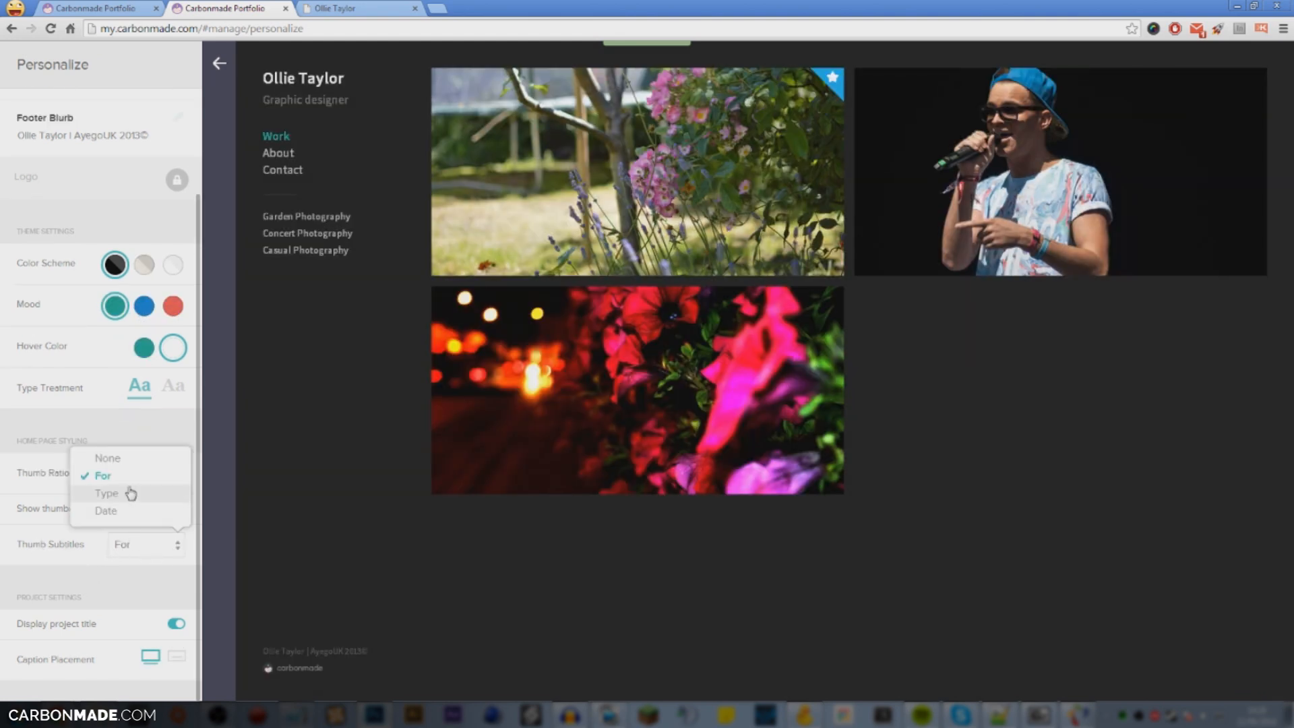
pyautogui.click(54, 552)
pyautogui.click(133, 557)
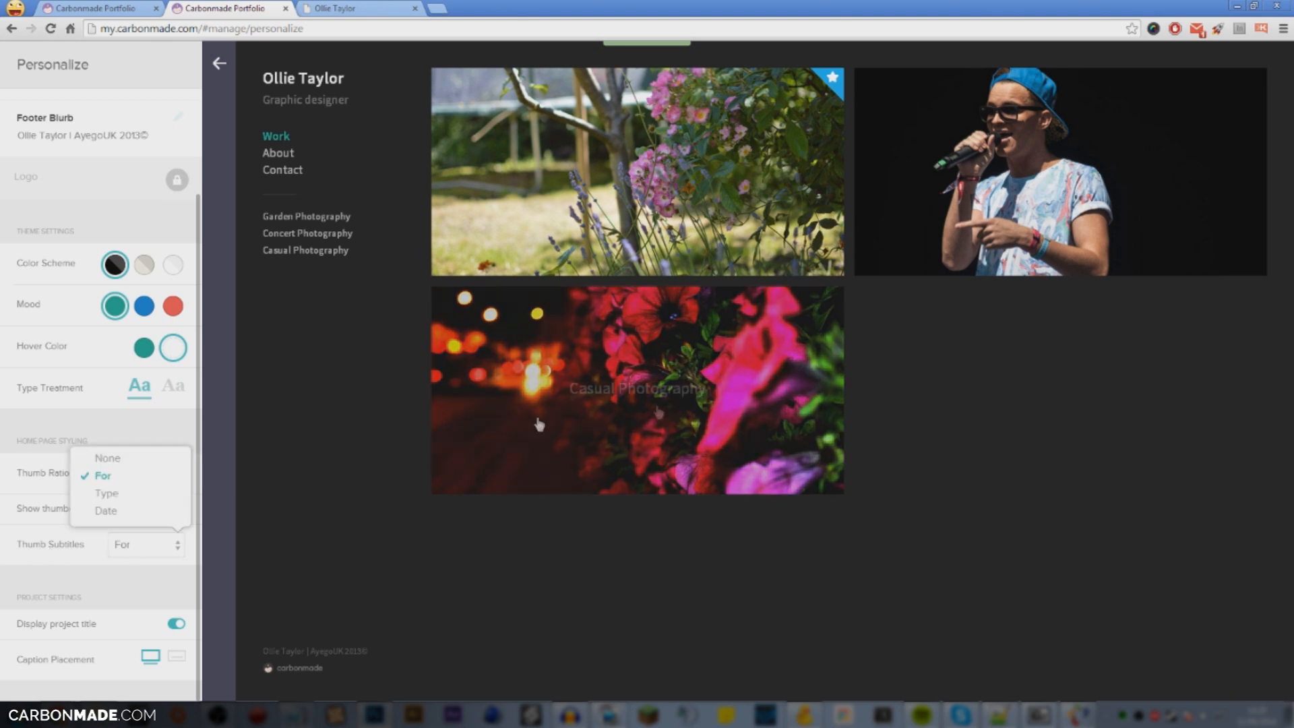
pyautogui.click(33, 558)
pyautogui.click(178, 657)
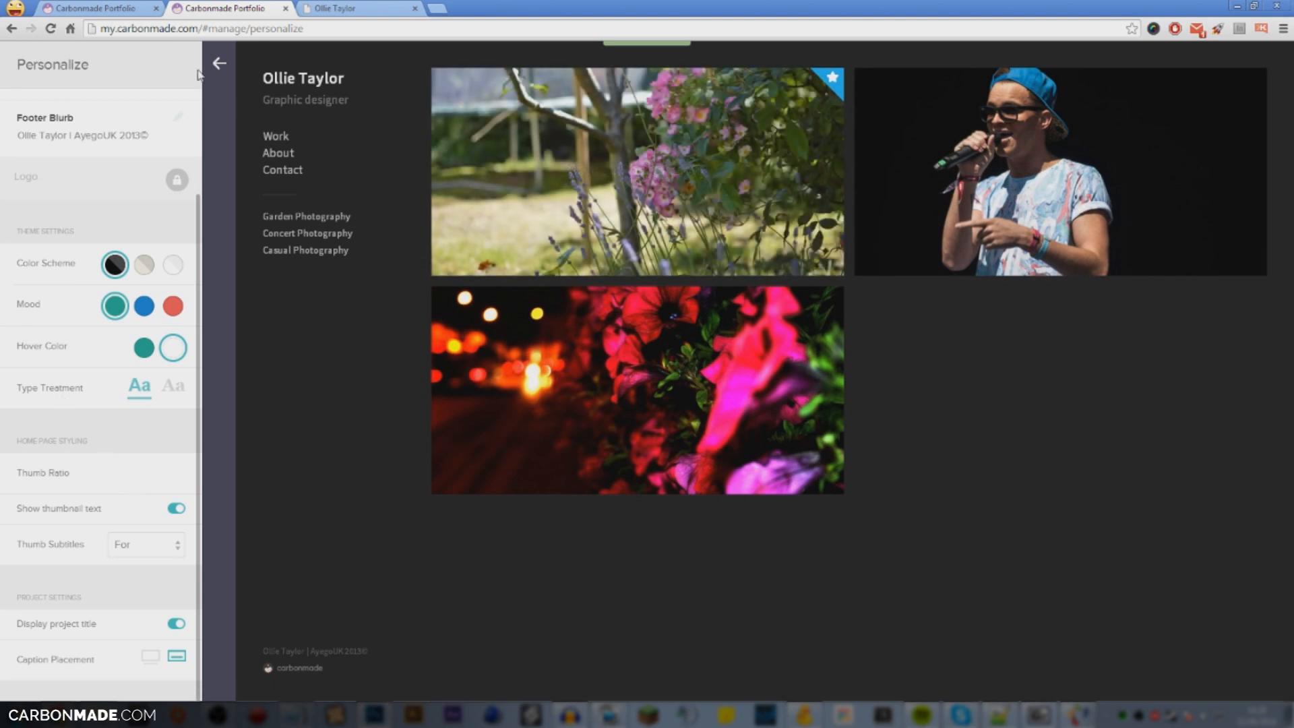
pyautogui.click(217, 64)
pyautogui.click(84, 267)
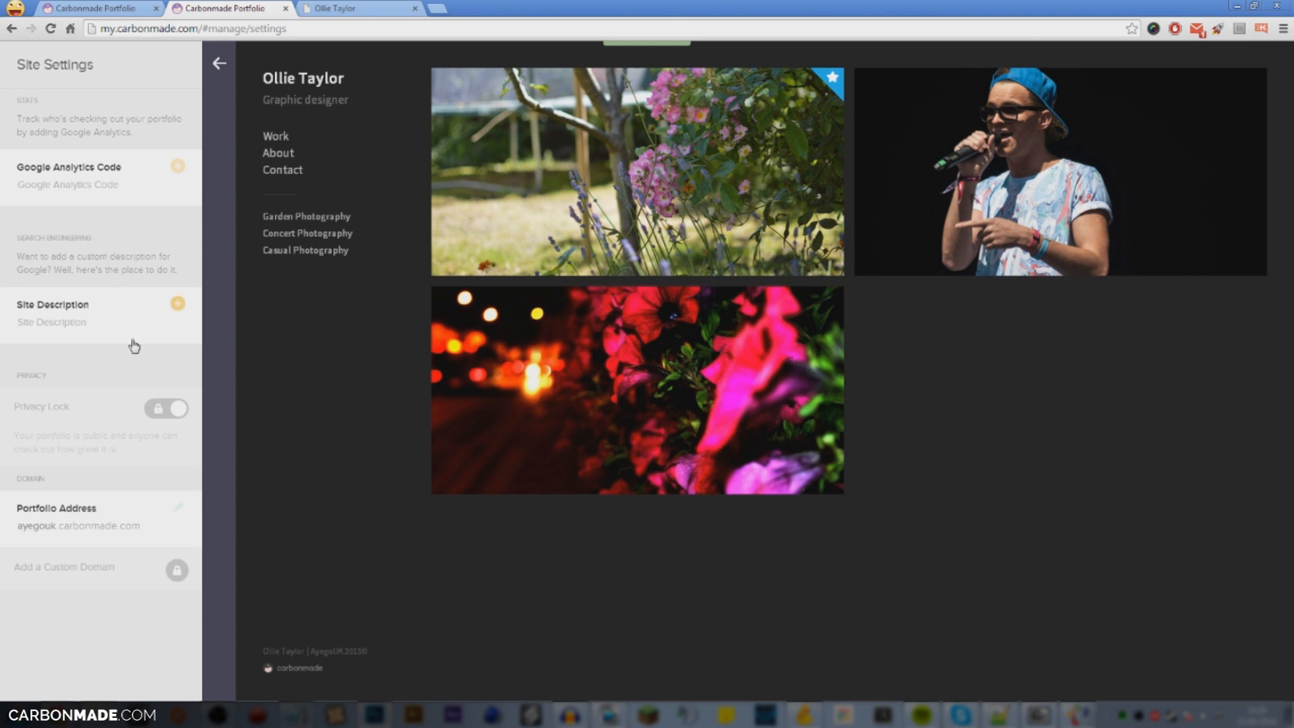
pyautogui.click(176, 510)
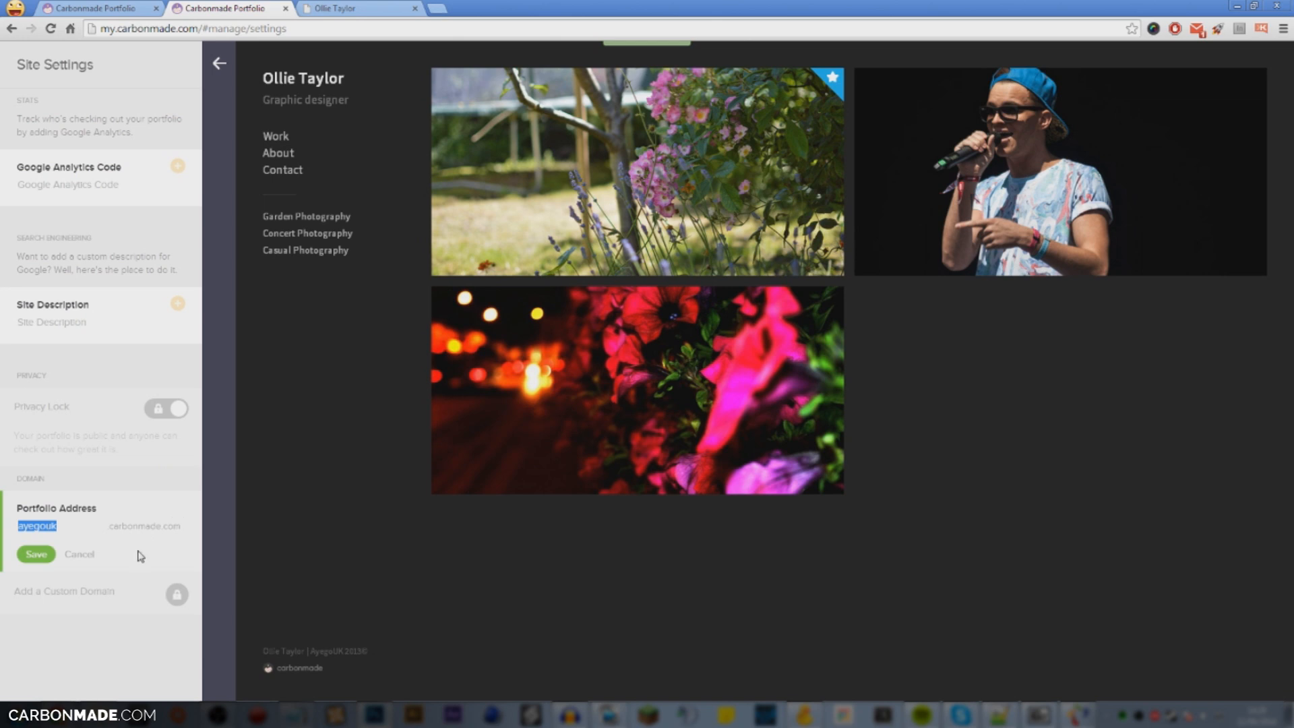
pyautogui.click(79, 554)
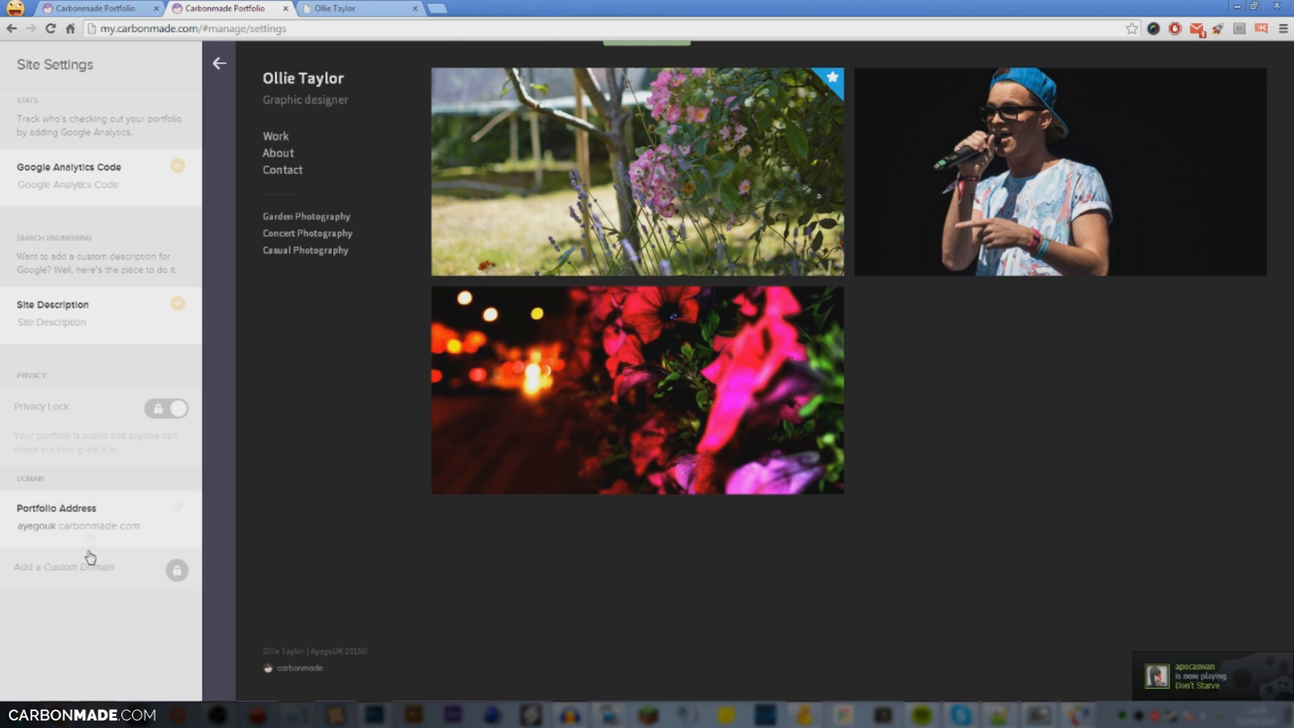
pyautogui.click(221, 67)
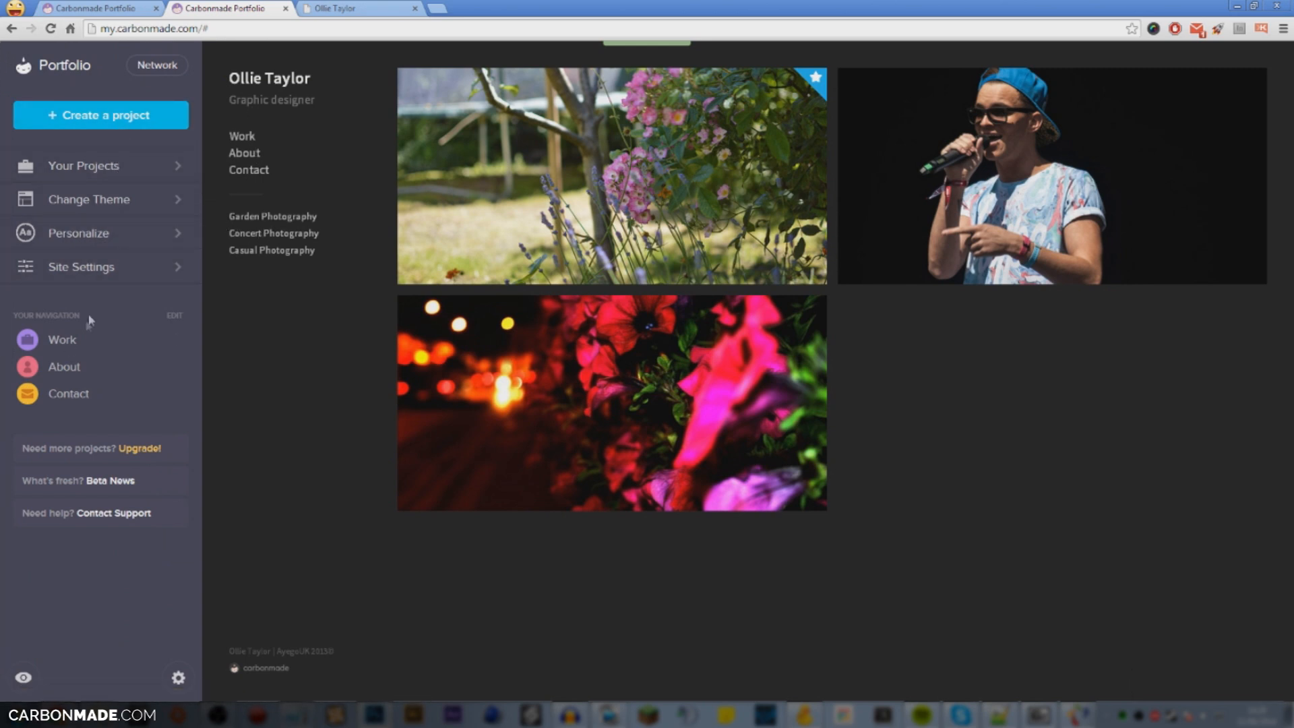
# Step: Change the portfolio address in the site settings to the owner's new handle, save it and return to the main menu
pyautogui.click(89, 269)
pyautogui.click(179, 512)
pyautogui.write('olliet')
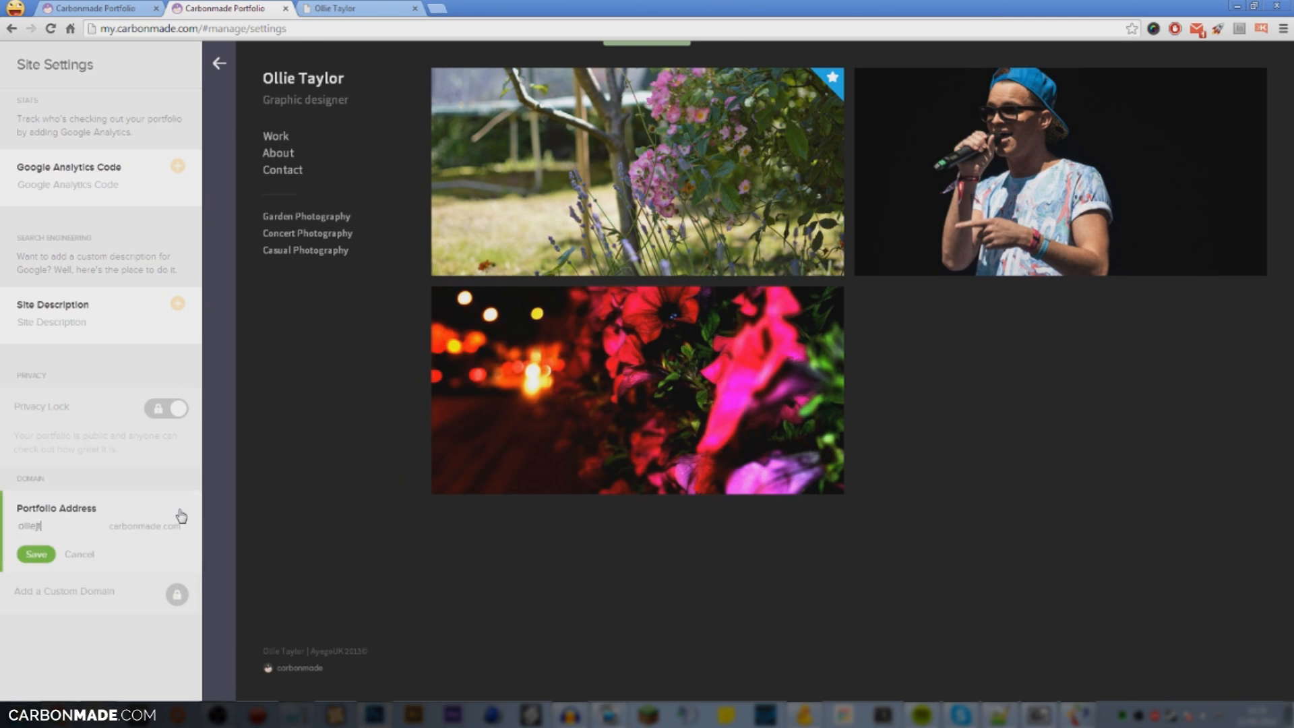
pyautogui.click(37, 554)
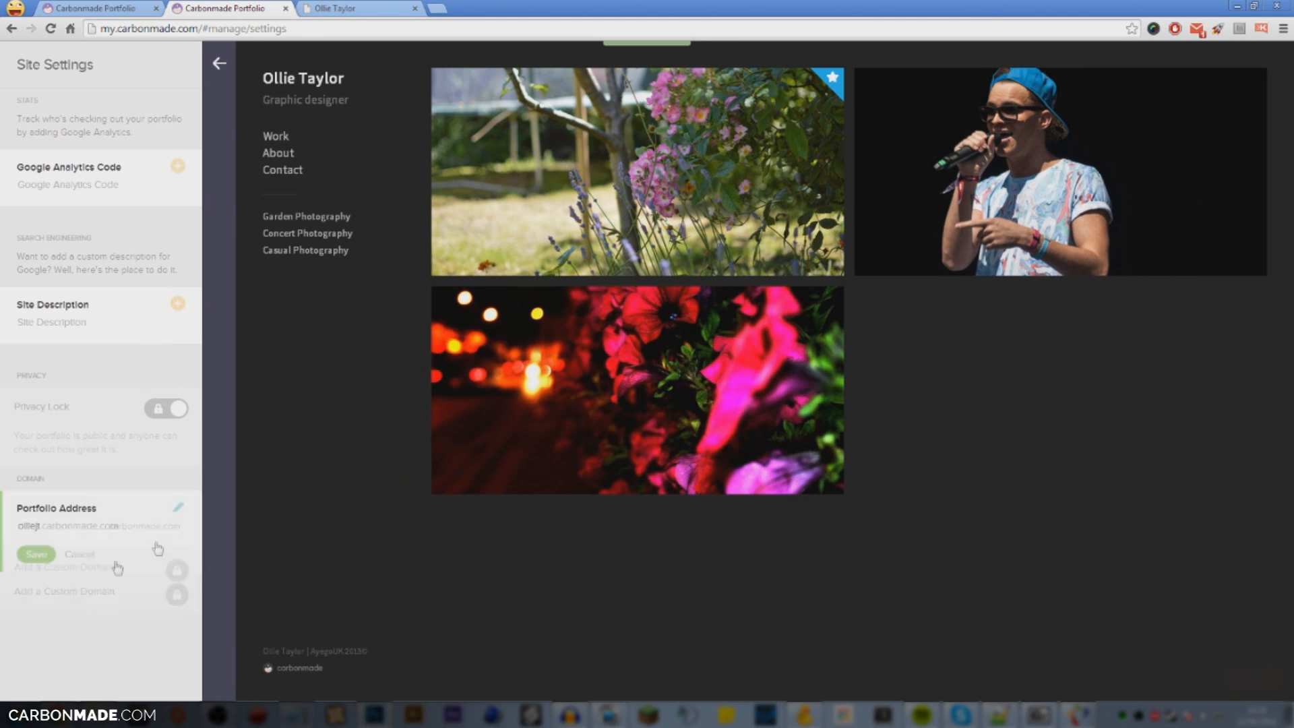
pyautogui.click(219, 67)
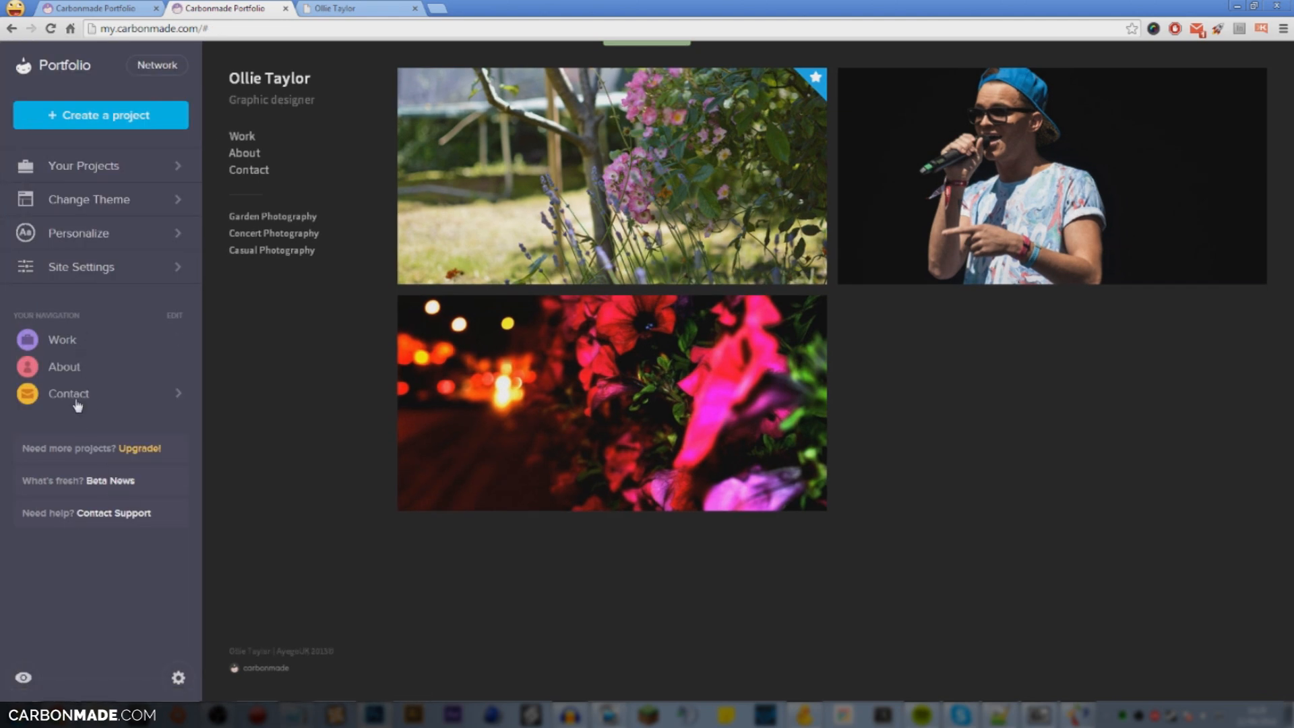
# Step: Edit the portfolio navigation, toggling the visibility of the Contact entry and saving its name as Contact
pyautogui.click(176, 316)
pyautogui.click(157, 393)
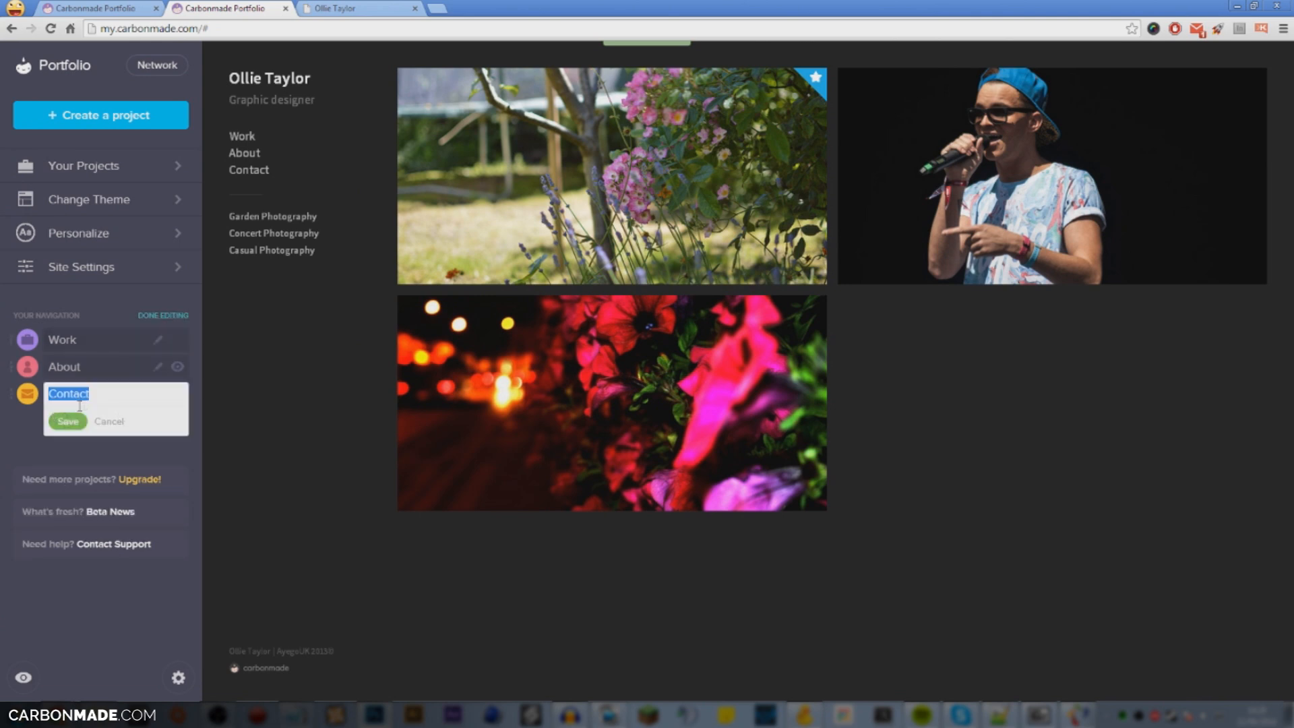
pyautogui.click(106, 421)
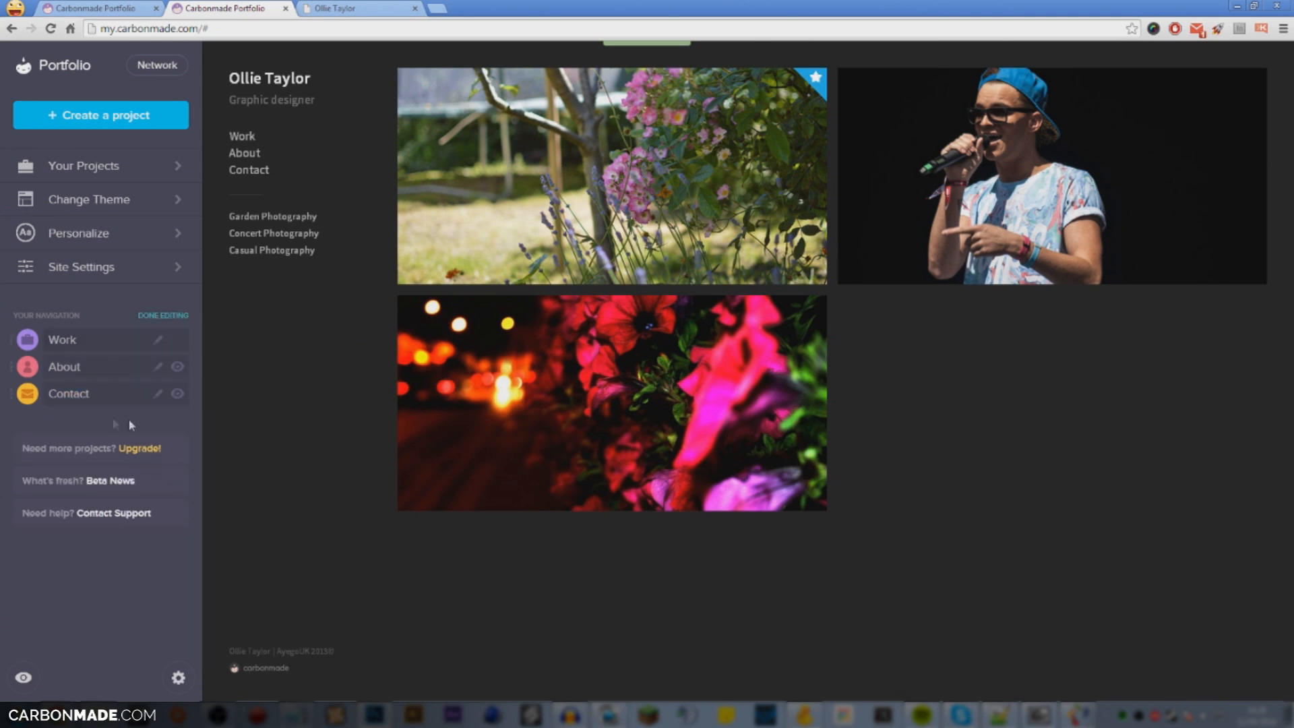
pyautogui.click(178, 393)
pyautogui.click(82, 399)
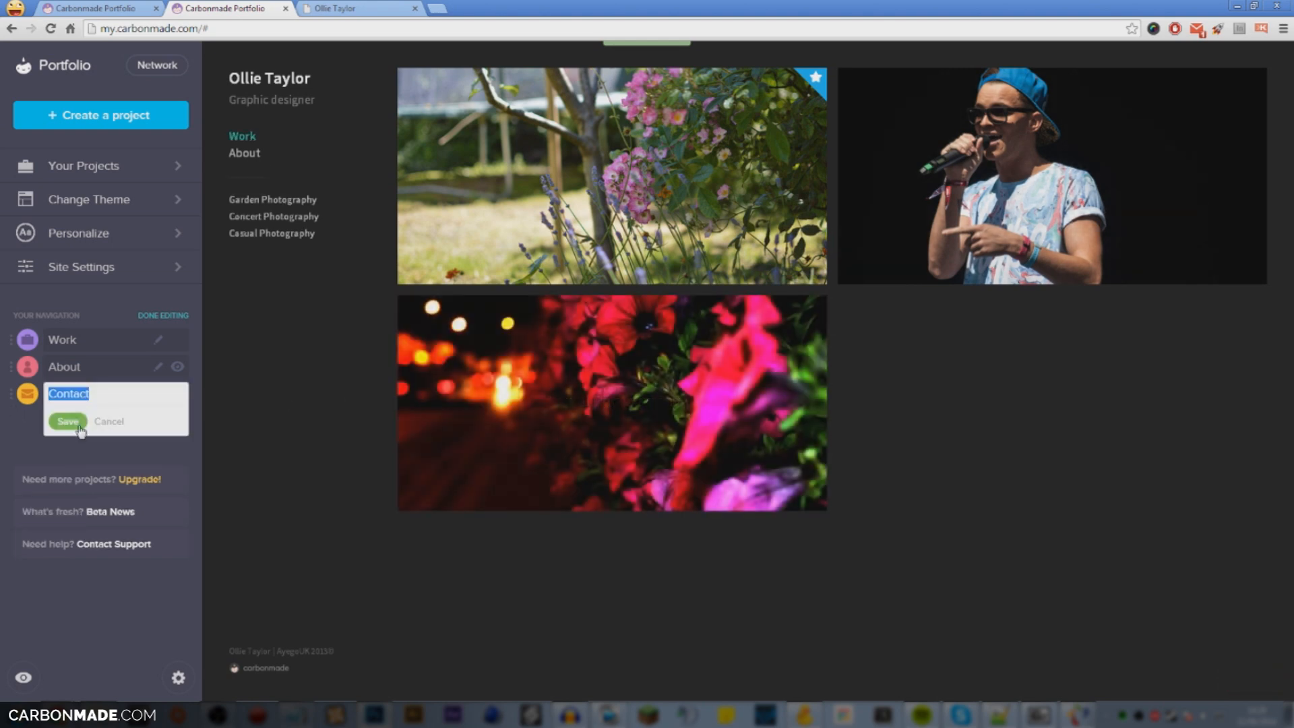
pyautogui.click(78, 425)
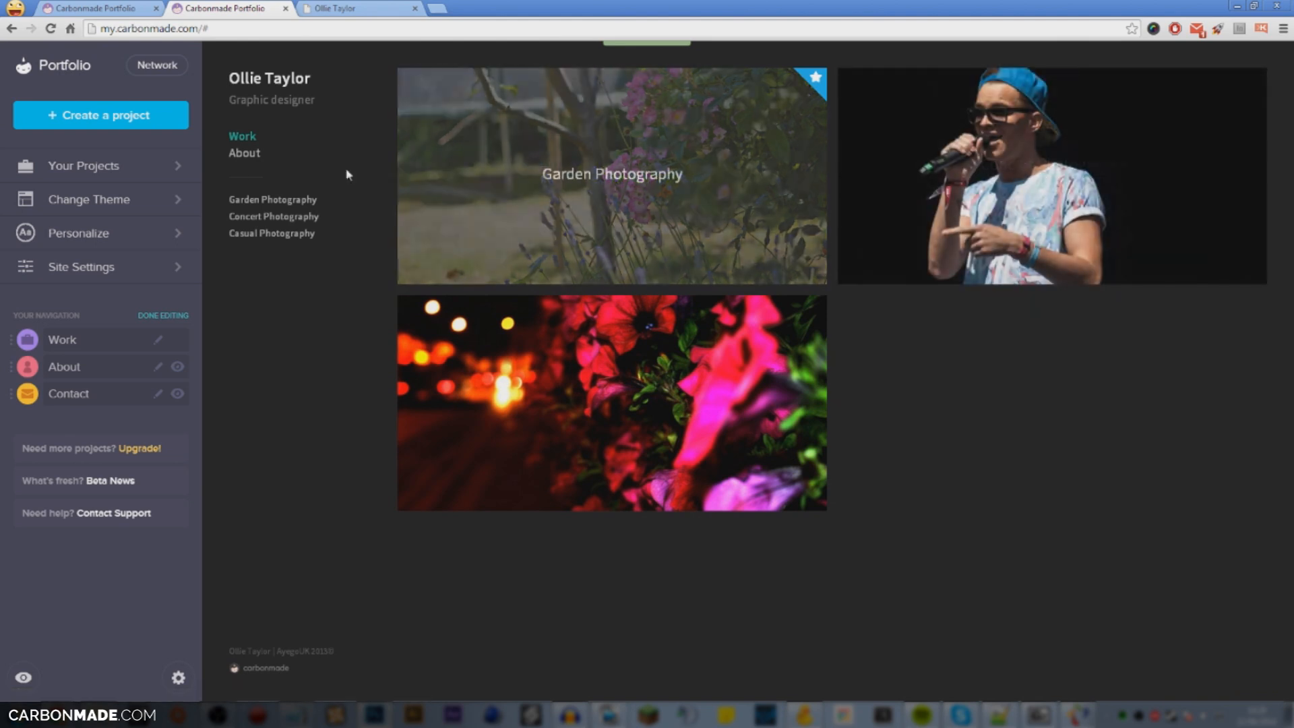
# Step: Change the portfolio theme to Mason and apply it
pyautogui.click(157, 212)
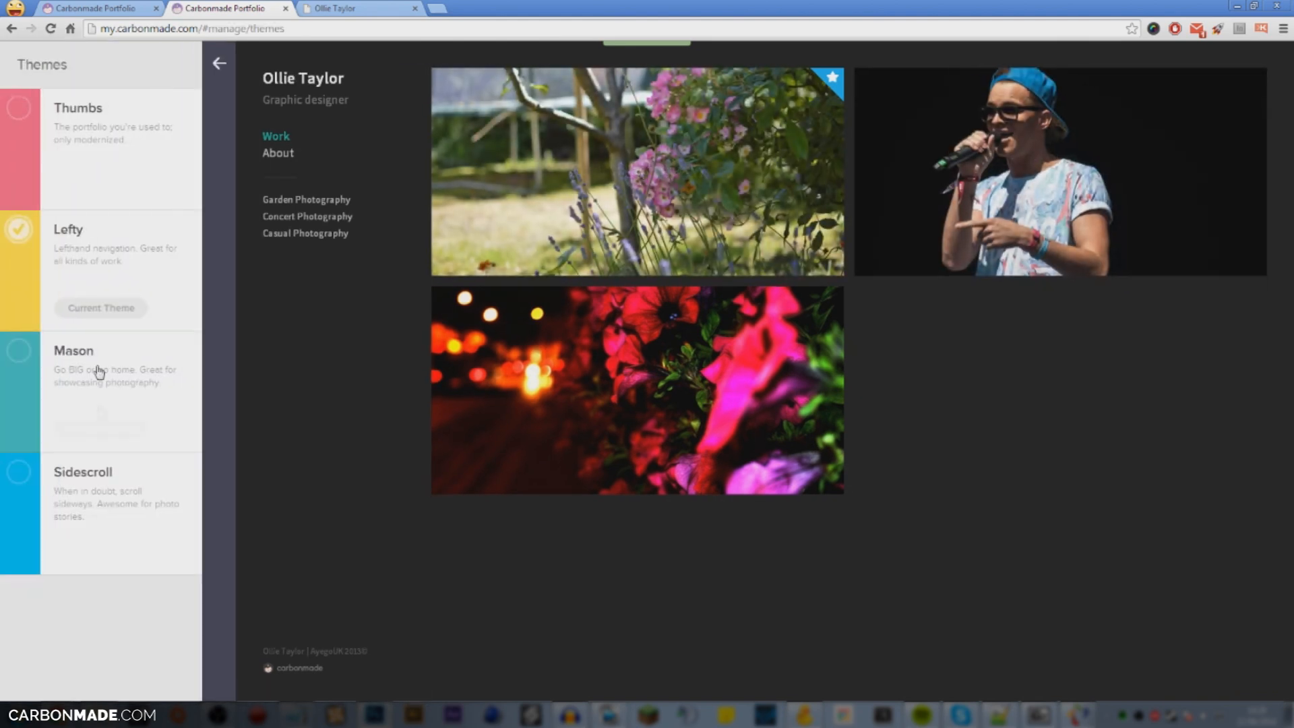
pyautogui.click(103, 428)
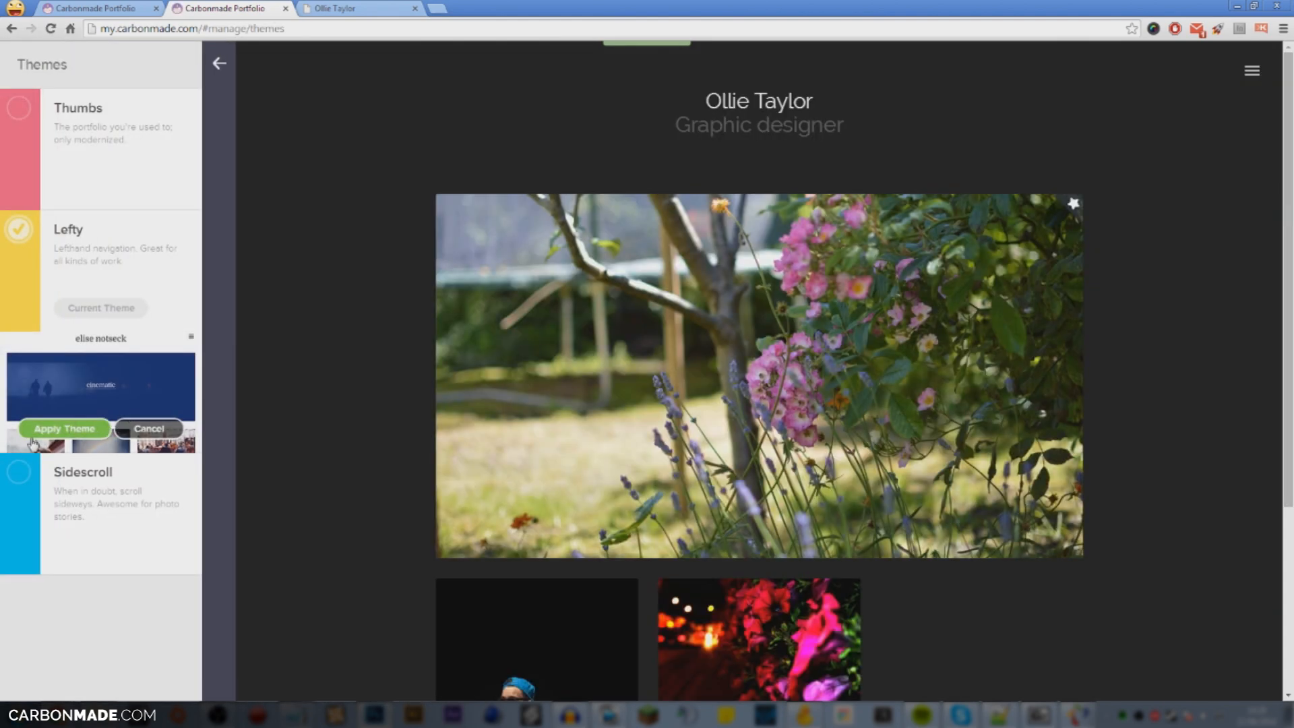
pyautogui.click(32, 436)
# Step: Open the Contact page from the portfolio's own navigation and examine its address, email, availability and contact form blocks
pyautogui.click(1253, 73)
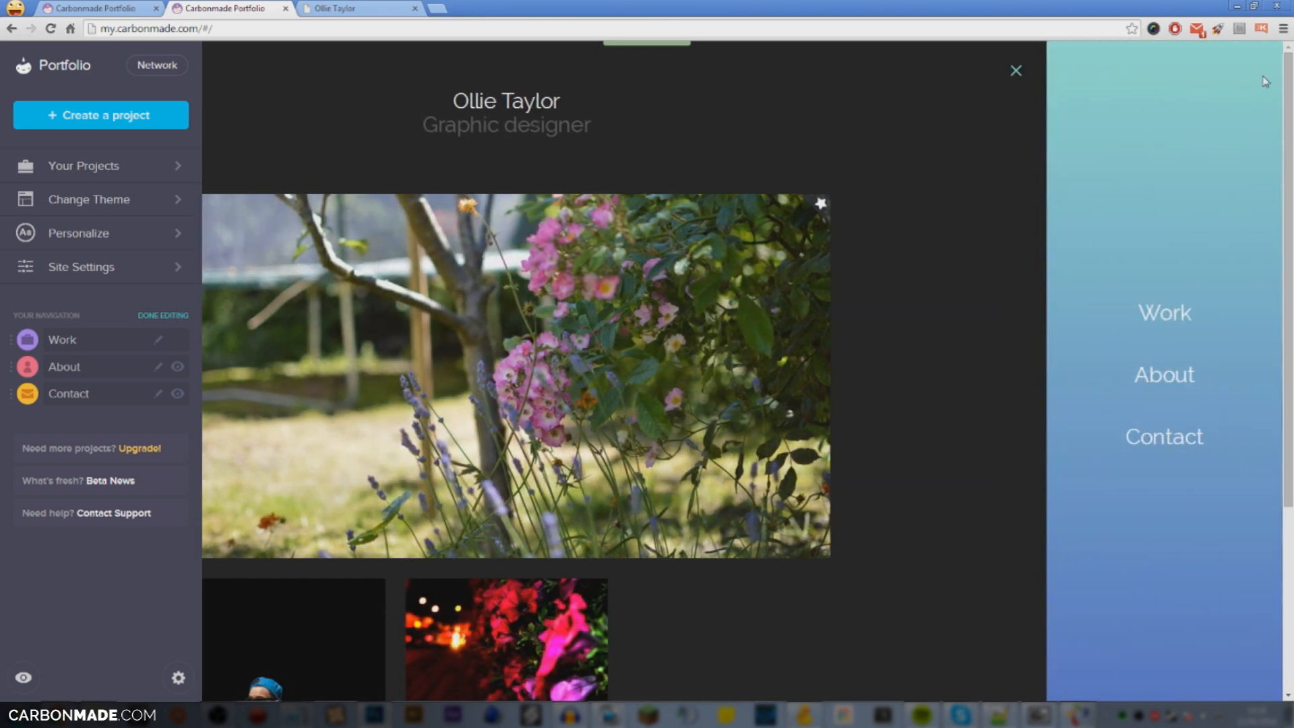
pyautogui.click(1185, 434)
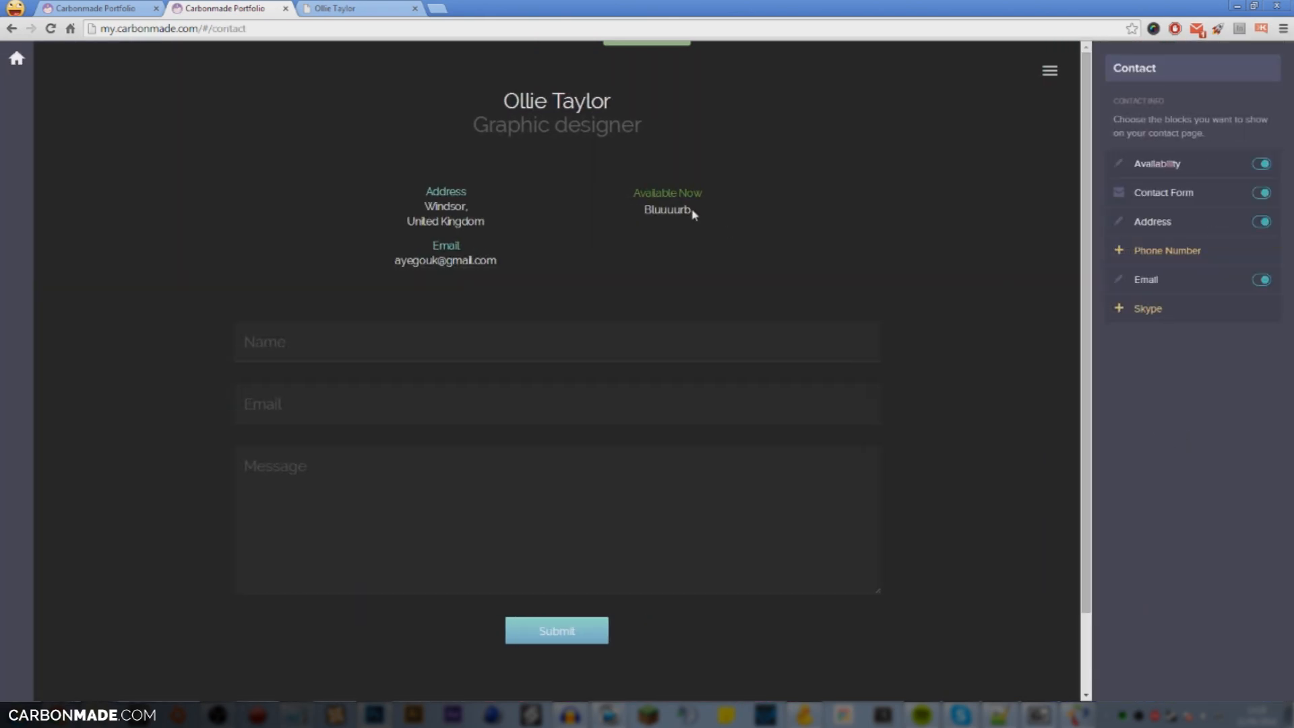
pyautogui.moveTo(715, 220); pyautogui.dragTo(638, 167)
pyautogui.click(655, 196)
pyautogui.moveTo(483, 221); pyautogui.dragTo(438, 208)
pyautogui.click(537, 268)
pyautogui.click(261, 357)
pyautogui.click(279, 408)
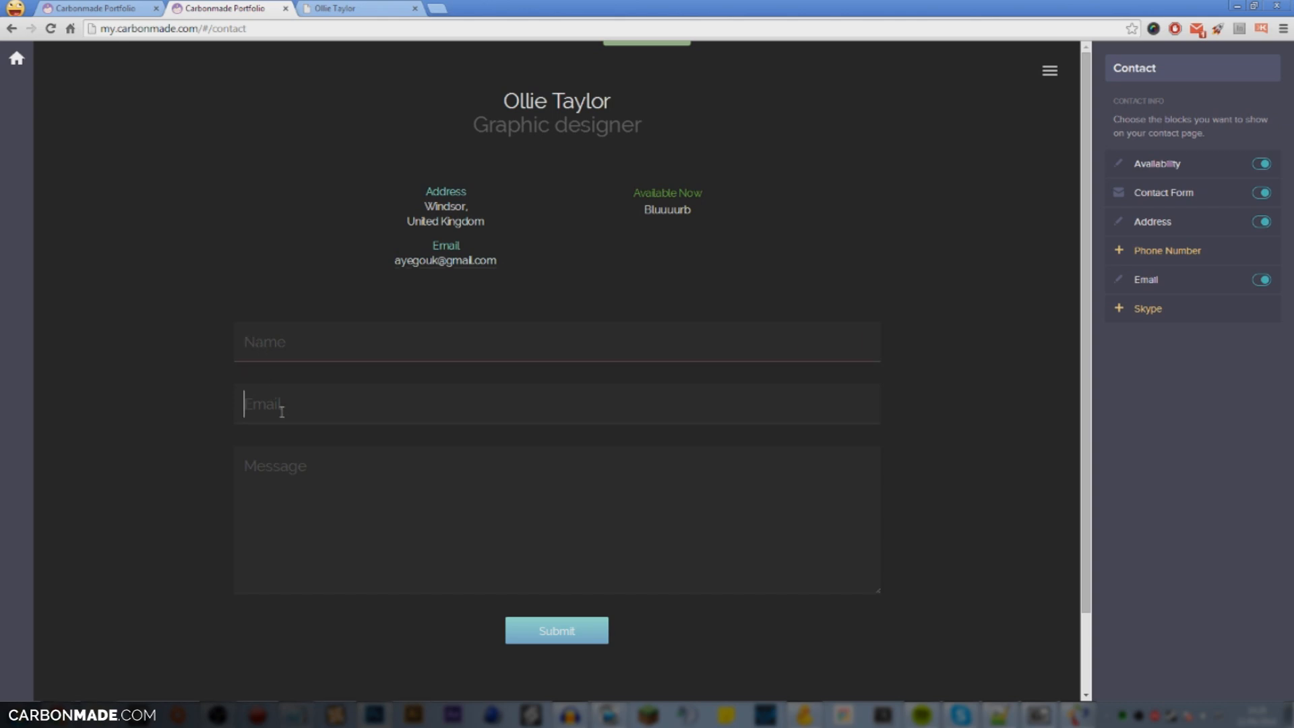
pyautogui.click(292, 486)
pyautogui.scroll(-2, 647, 434)
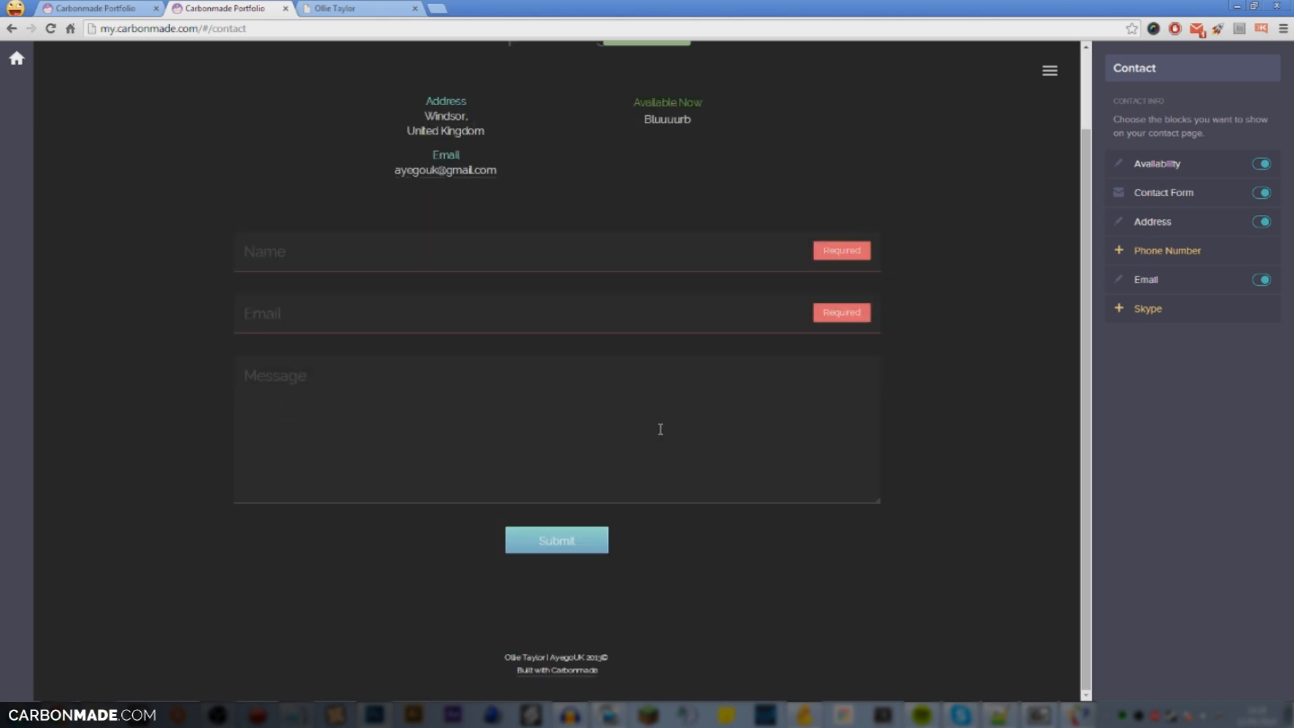
# Step: Check the Skype contact block without adding a username, look over the Contact page and return to the home page
pyautogui.click(1157, 318)
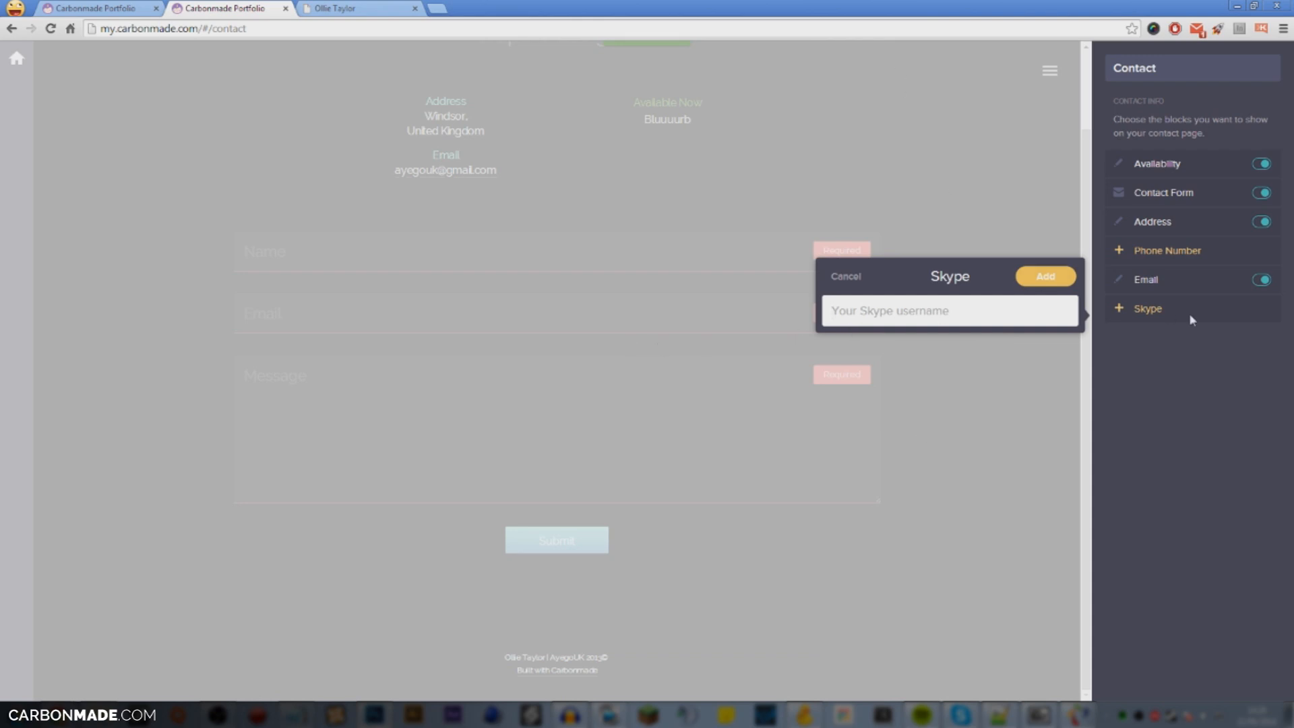
pyautogui.click(840, 280)
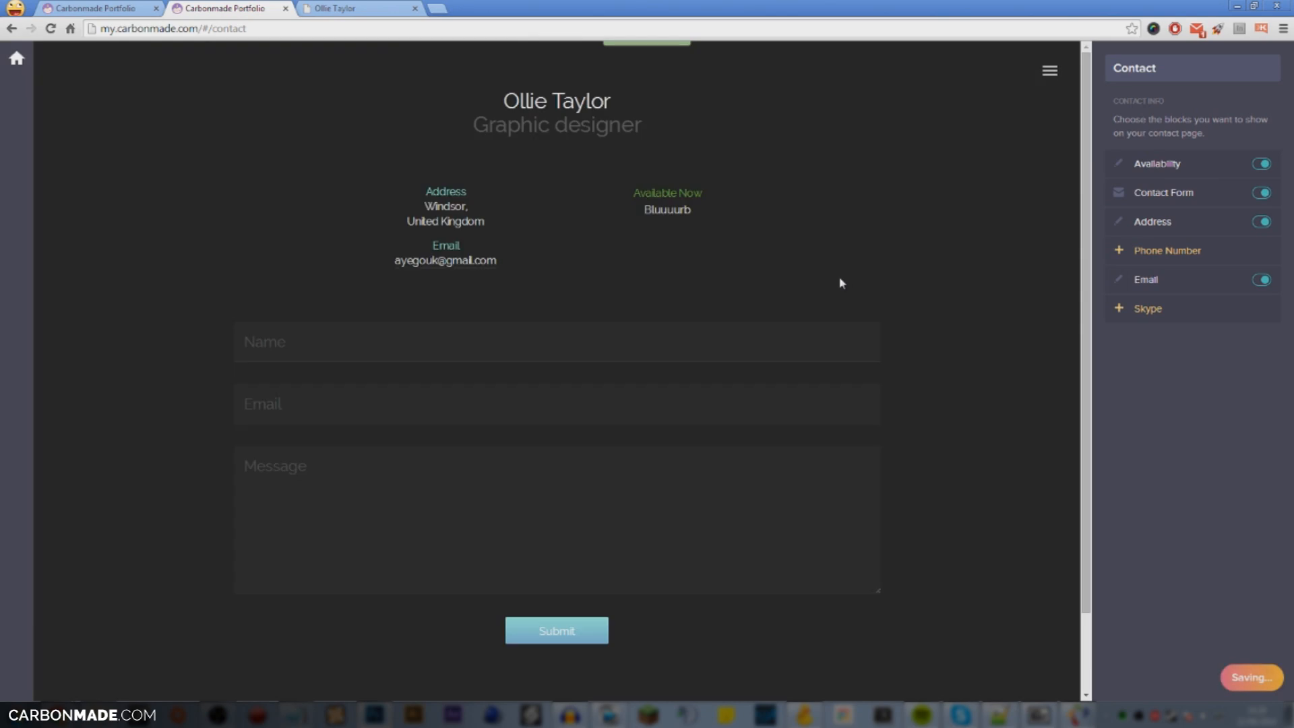
pyautogui.scroll(-2, 421, 559)
pyautogui.scroll(2, 424, 559)
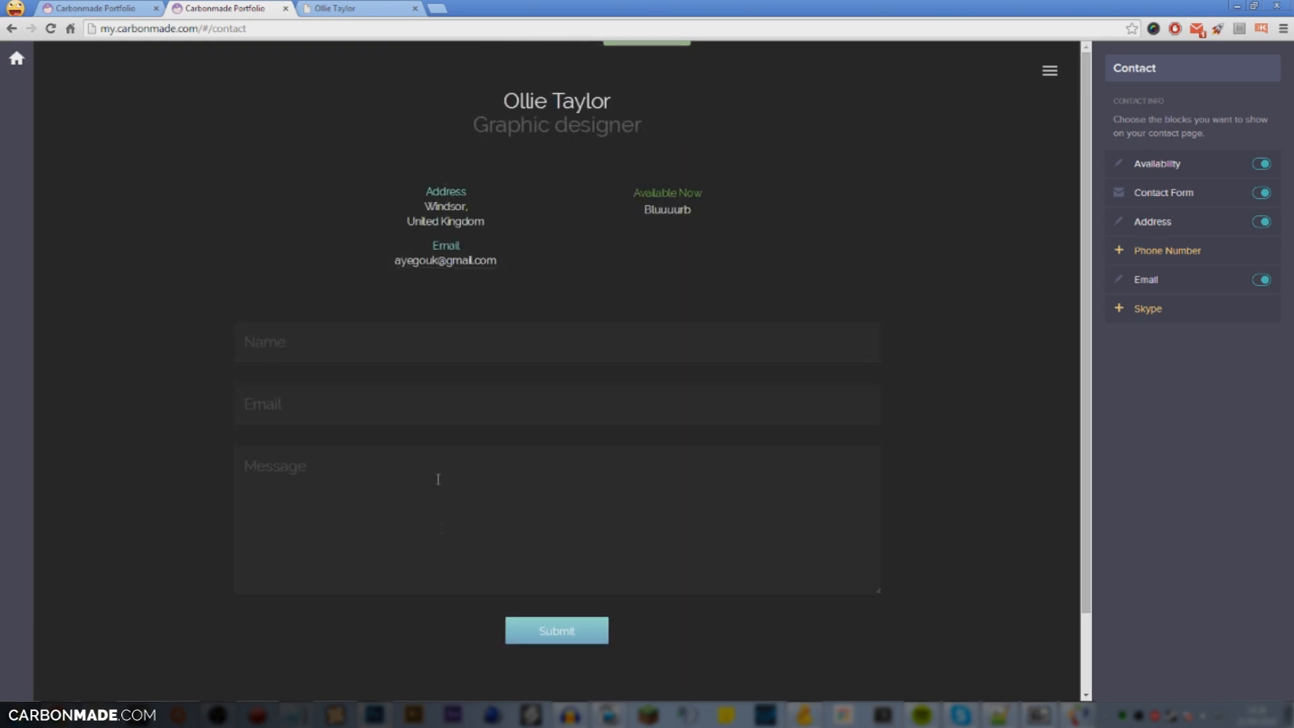
pyautogui.click(10, 67)
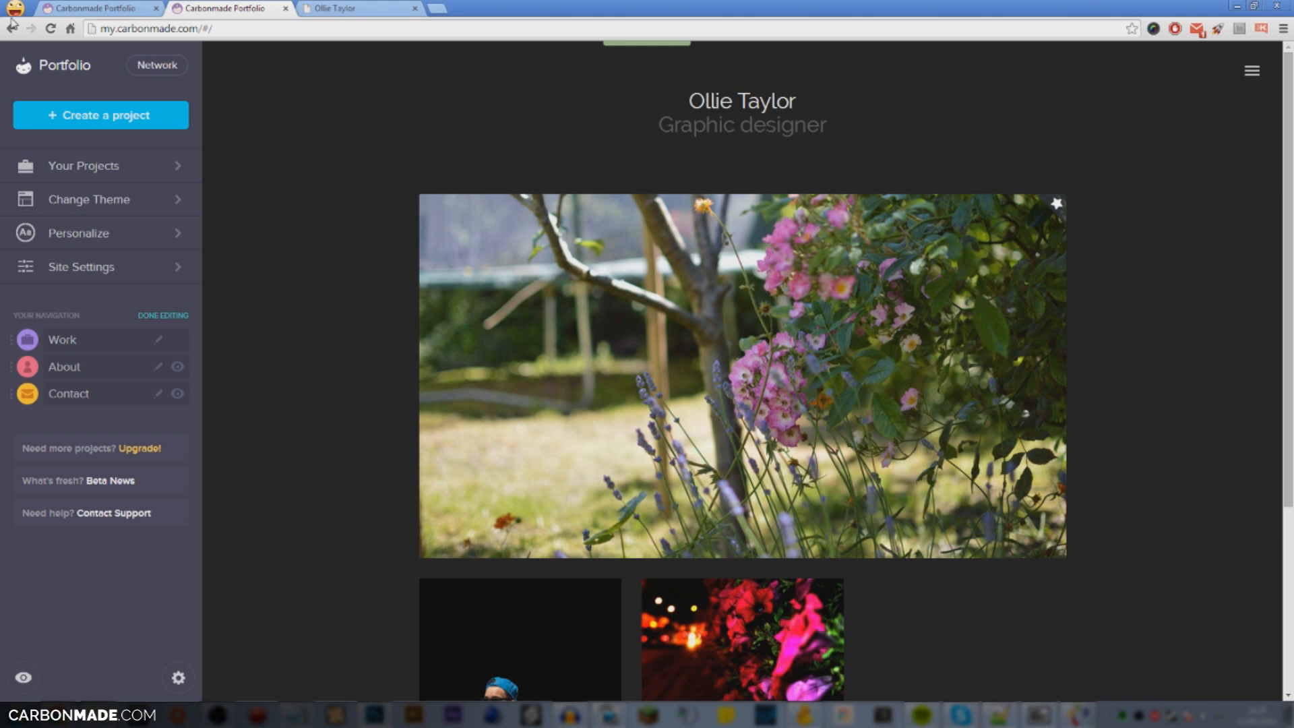
# Step: Inspect the Portfolio Address field and the custom domain option in the site settings, cancelling the address edit
pyautogui.click(196, 32)
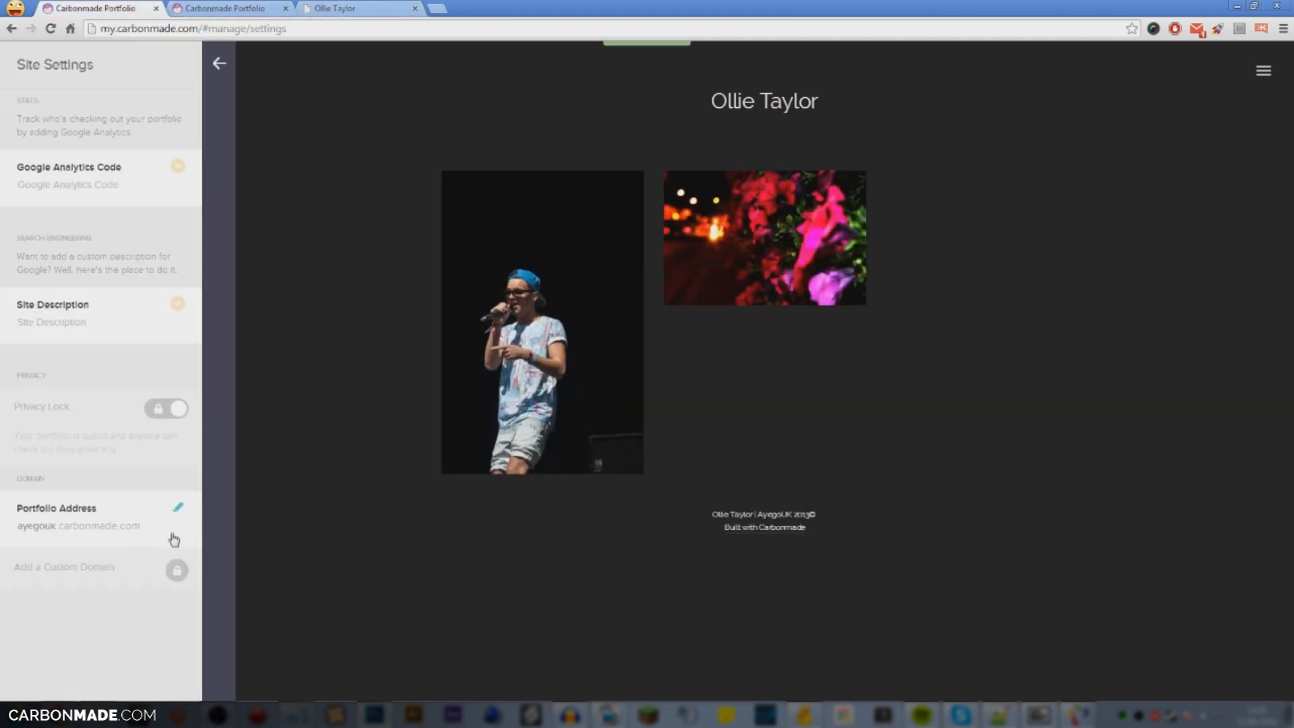
pyautogui.moveTo(156, 527); pyautogui.dragTo(20, 535)
pyautogui.rightClick(51, 539)
pyautogui.click(76, 559)
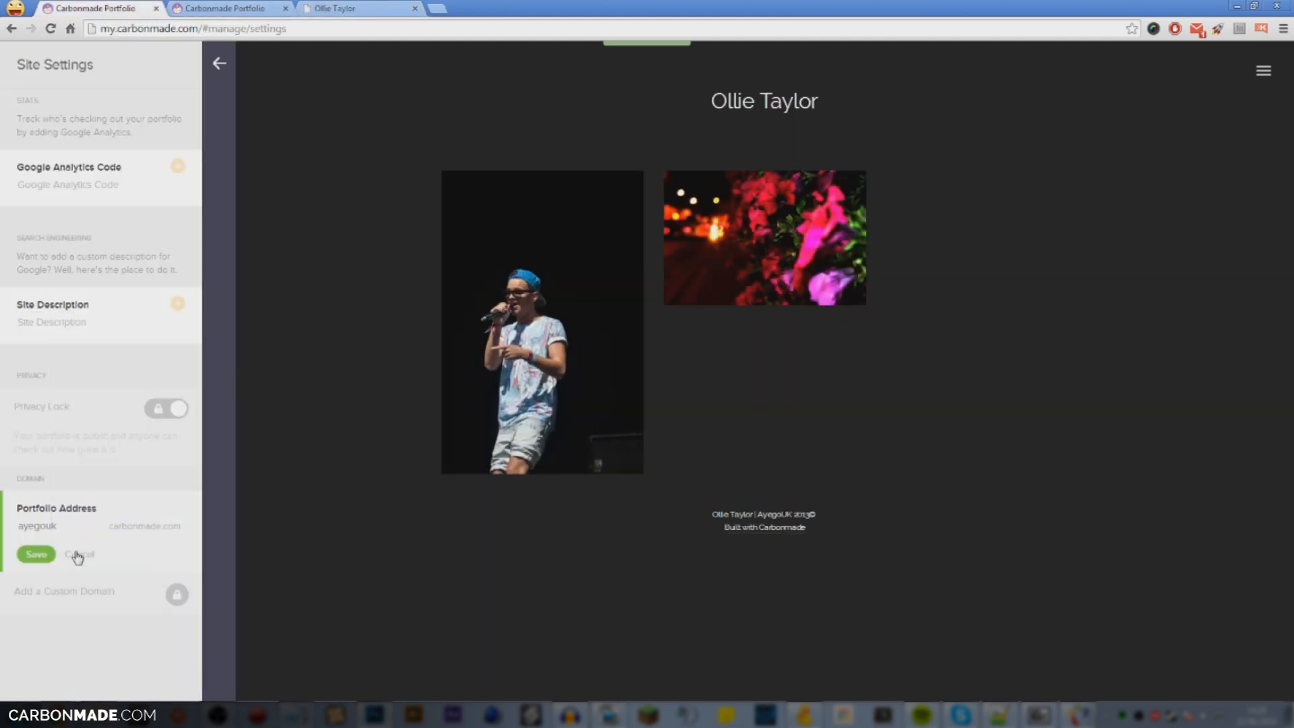
pyautogui.click(78, 556)
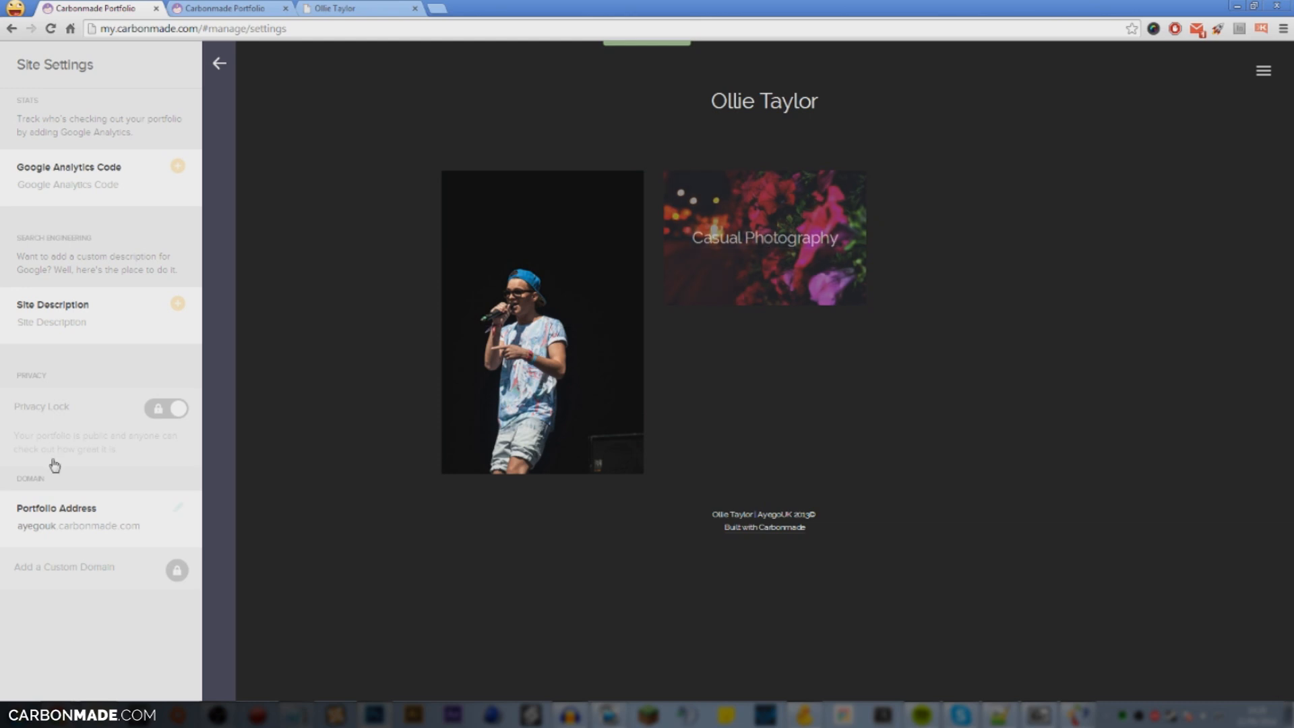
pyautogui.moveTo(177, 571)
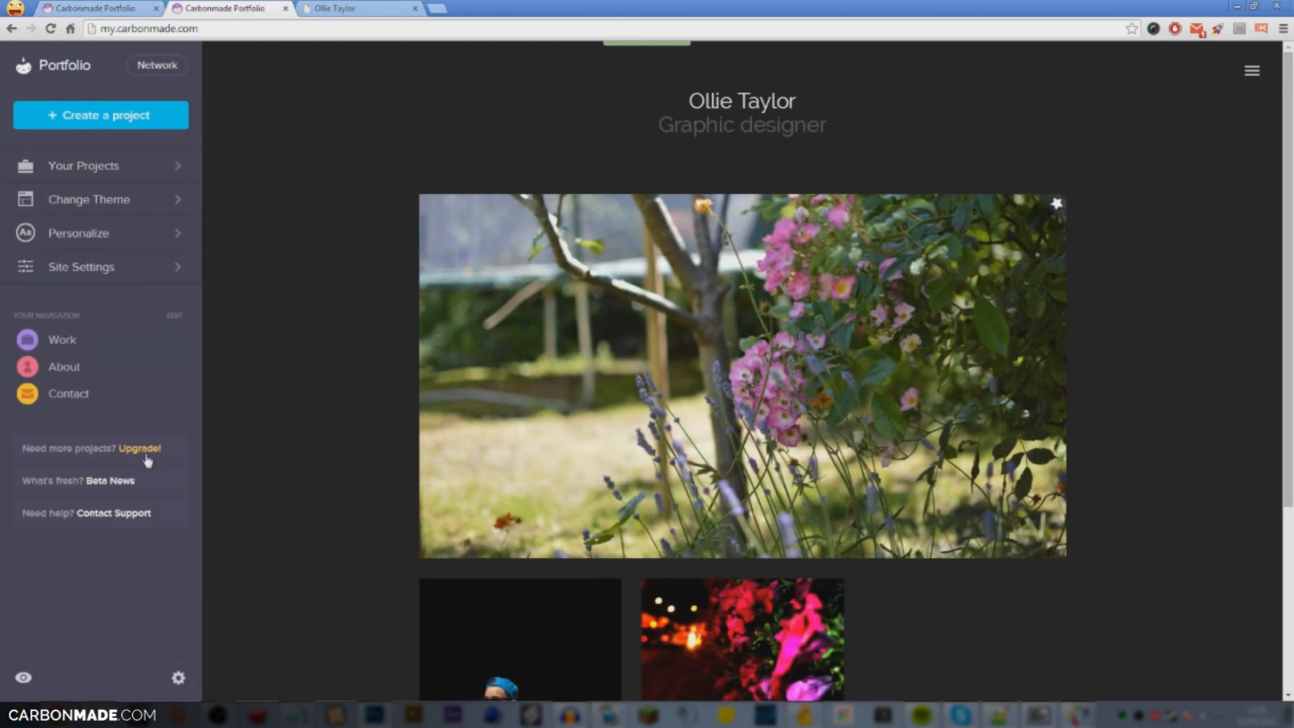
# Step: Review the yearly and monthly upgrade plans and what they include, and close the offer
pyautogui.click(148, 450)
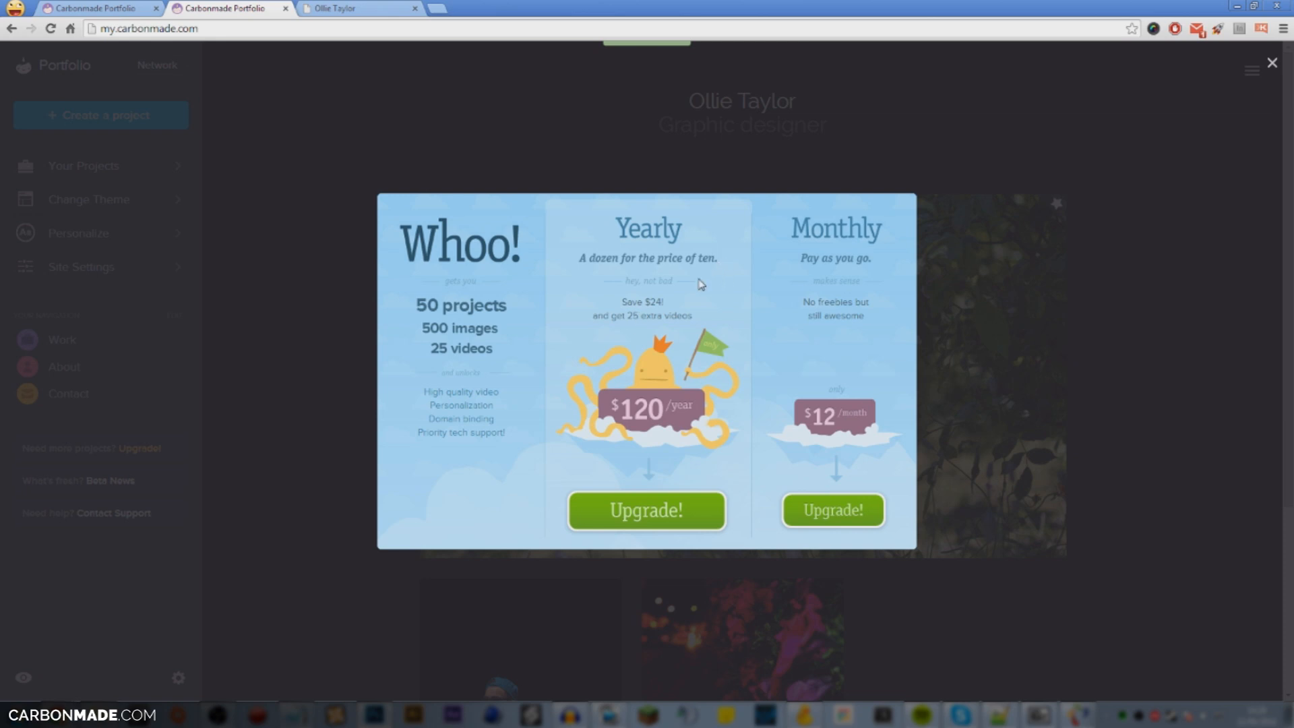
pyautogui.moveTo(429, 311); pyautogui.dragTo(468, 327)
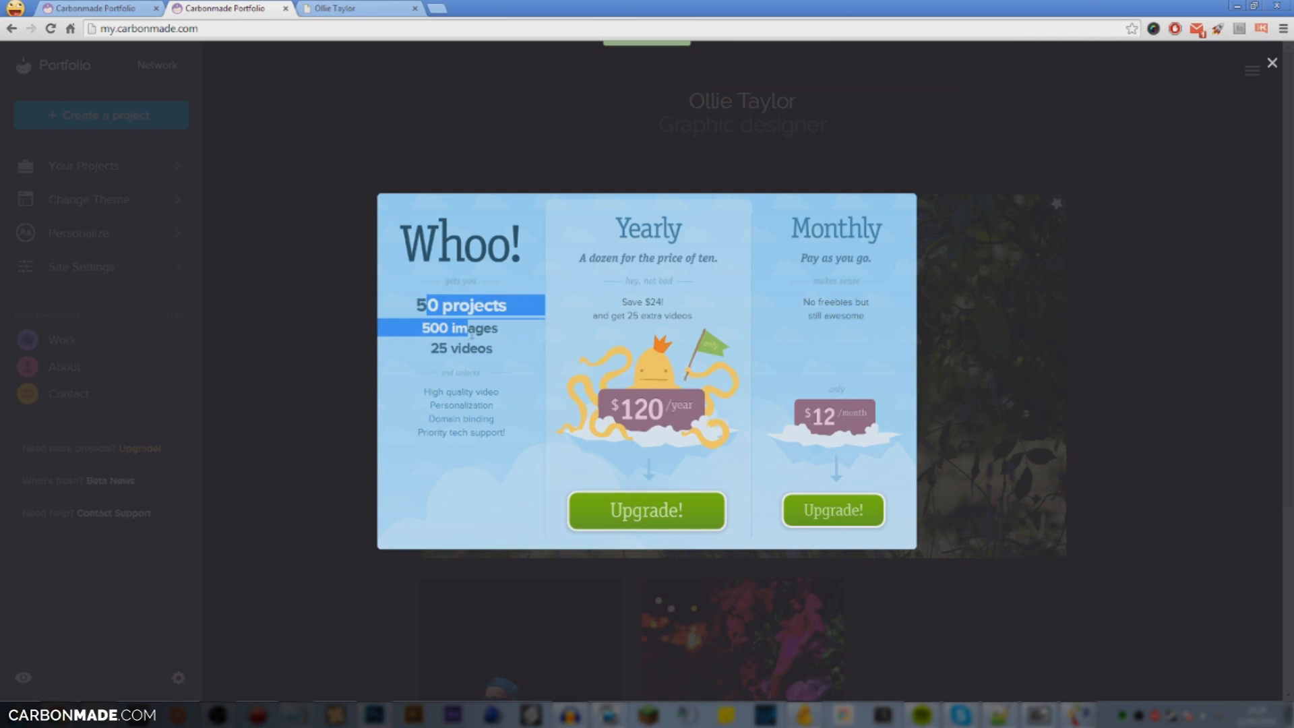
pyautogui.click(499, 322)
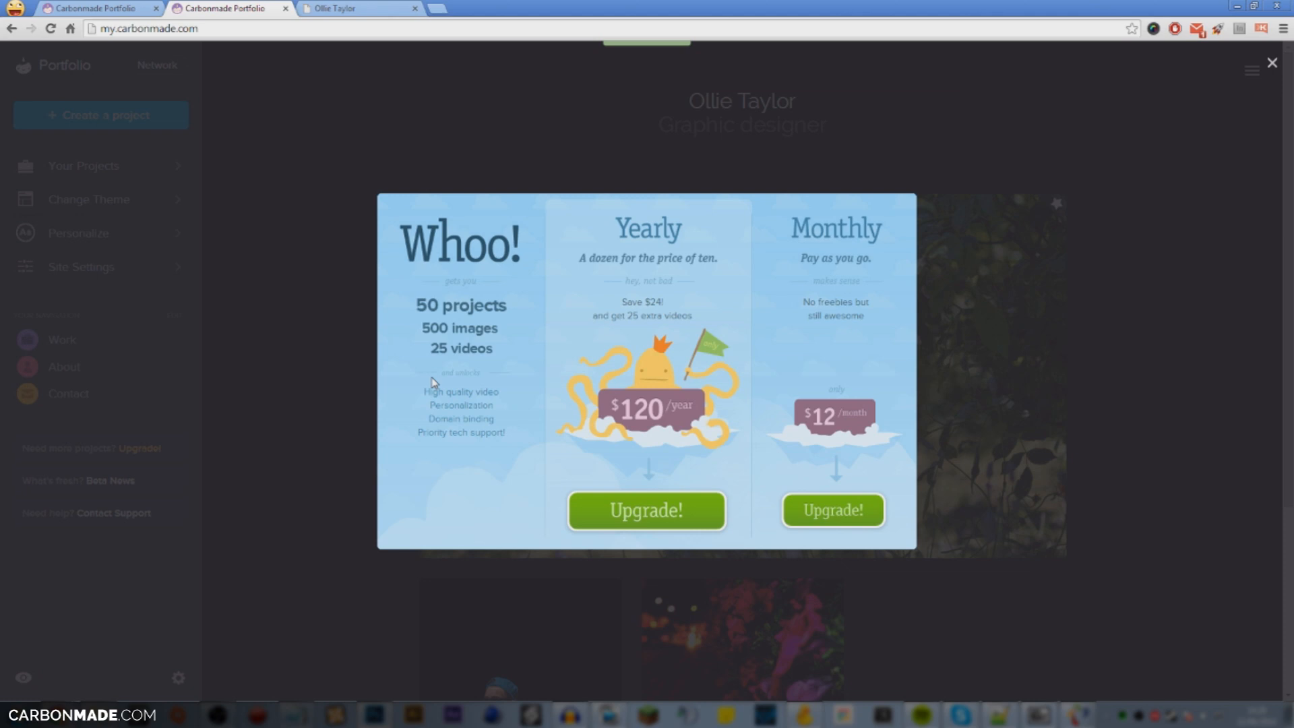
pyautogui.click(1118, 138)
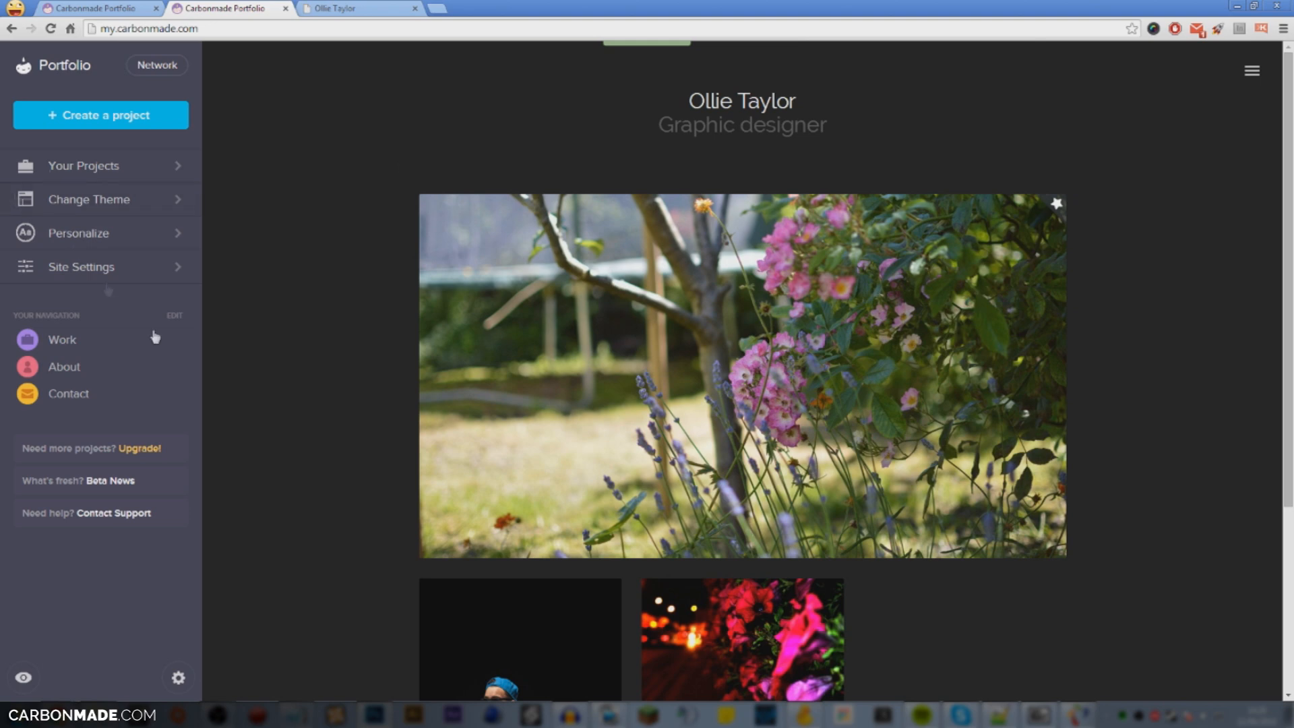
# Step: Look over the full portfolio home page in the Mason layout, from the featured project to the footer
pyautogui.scroll(-4, 959, 260)
pyautogui.scroll(4, 1085, 357)
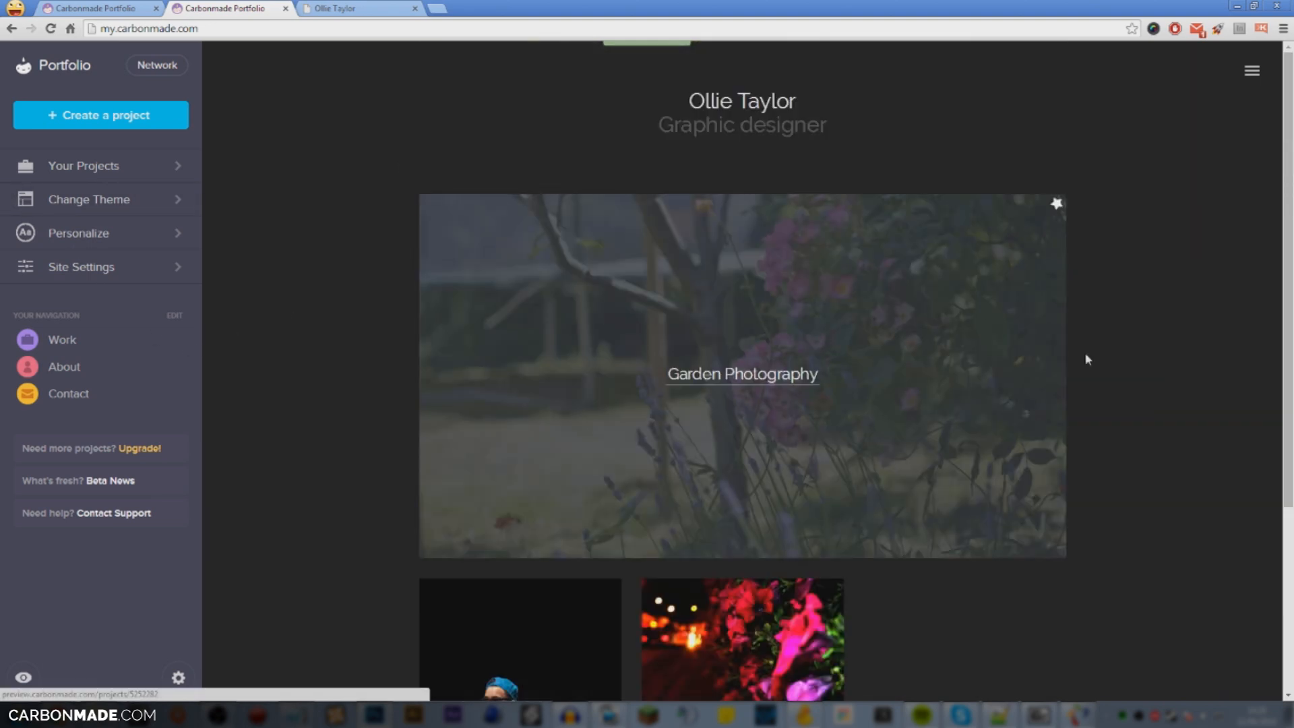
pyautogui.scroll(-4, 597, 272)
pyautogui.scroll(4, 913, 251)
pyautogui.scroll(-4, 552, 219)
pyautogui.scroll(4, 552, 219)
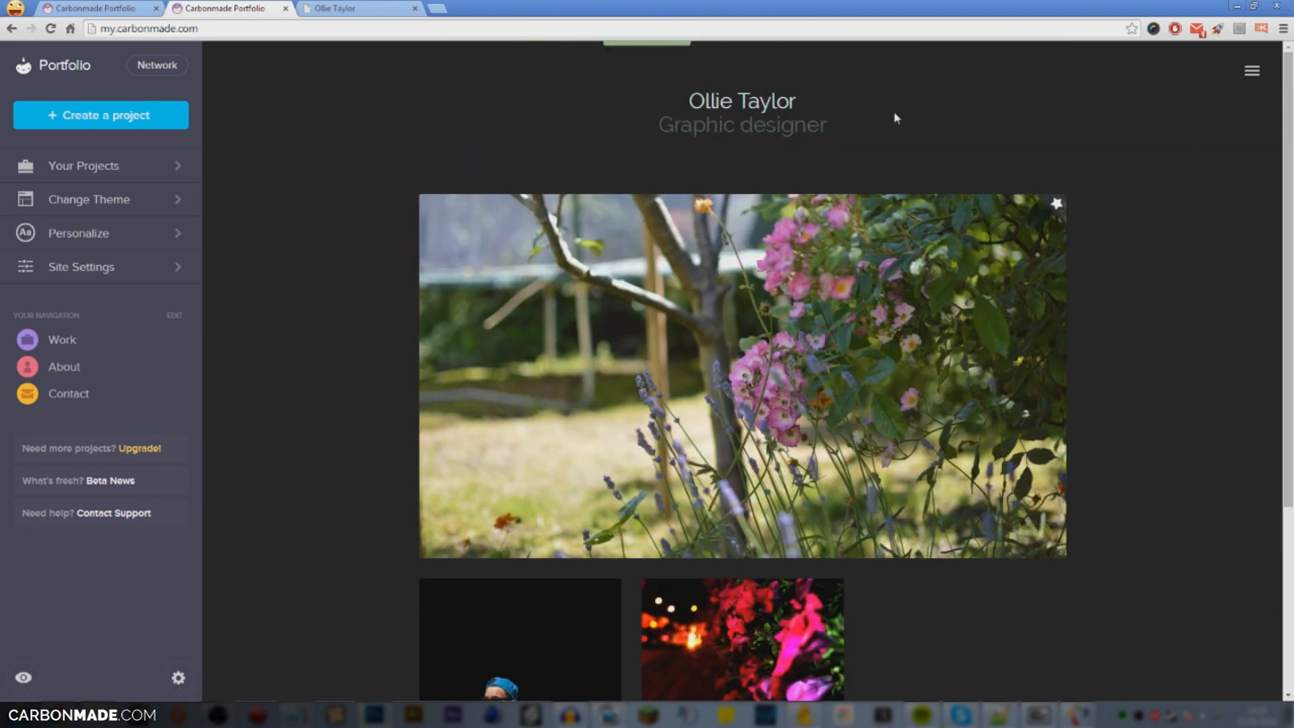
# Step: Load the portfolio's public address in the preview tab and browse its home page and the Garden Photography project
pyautogui.click(290, 8)
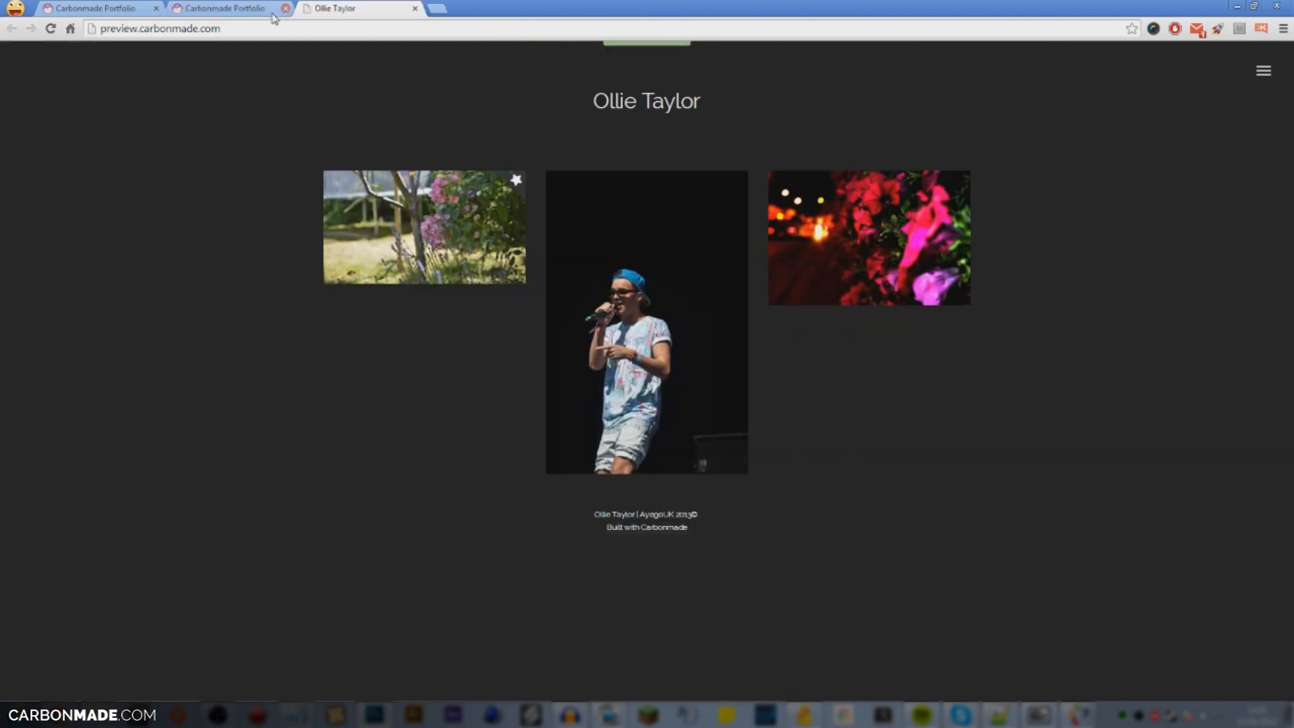
pyautogui.click(216, 28)
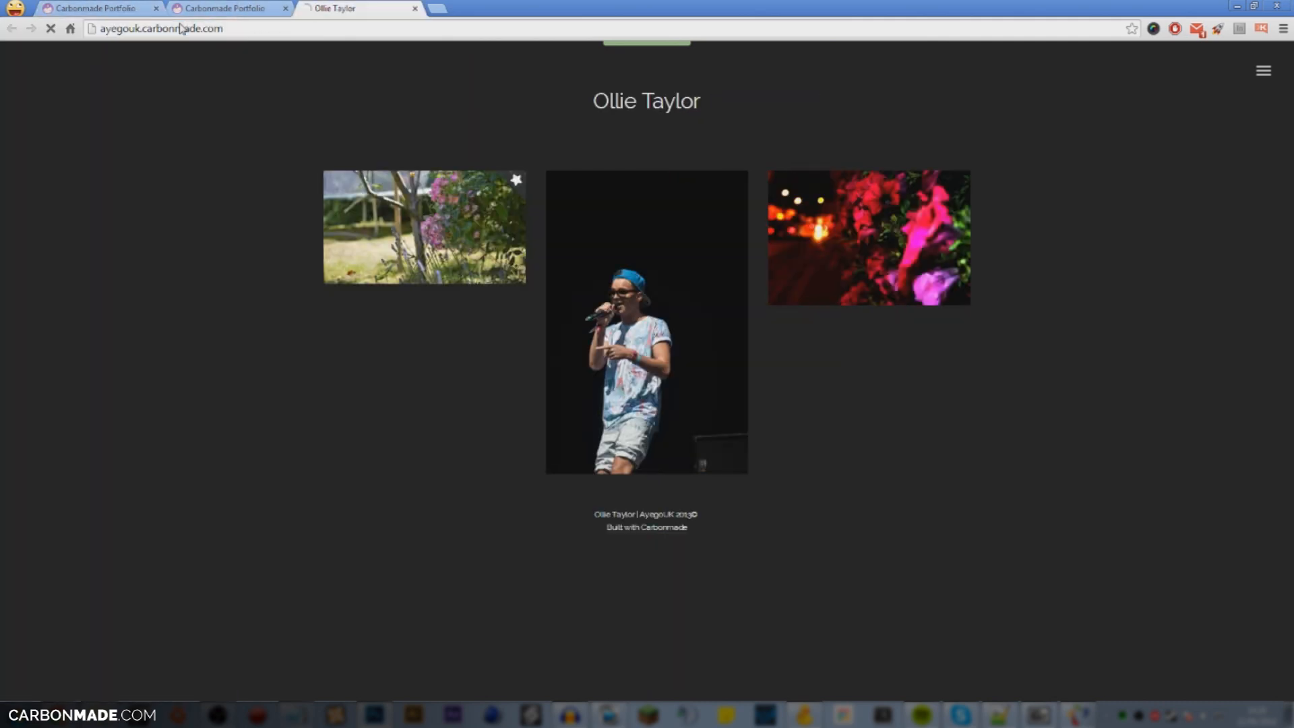
pyautogui.scroll(-4, 834, 307)
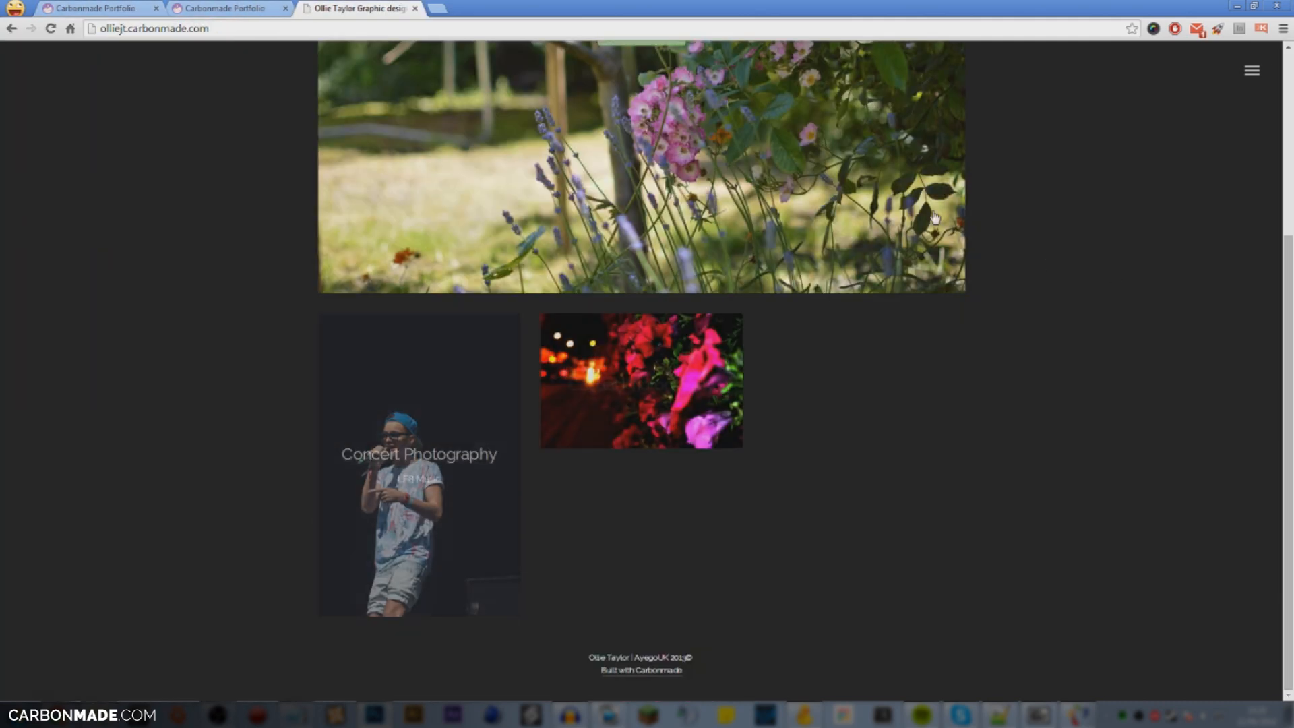
pyautogui.scroll(4, 833, 306)
pyautogui.click(782, 357)
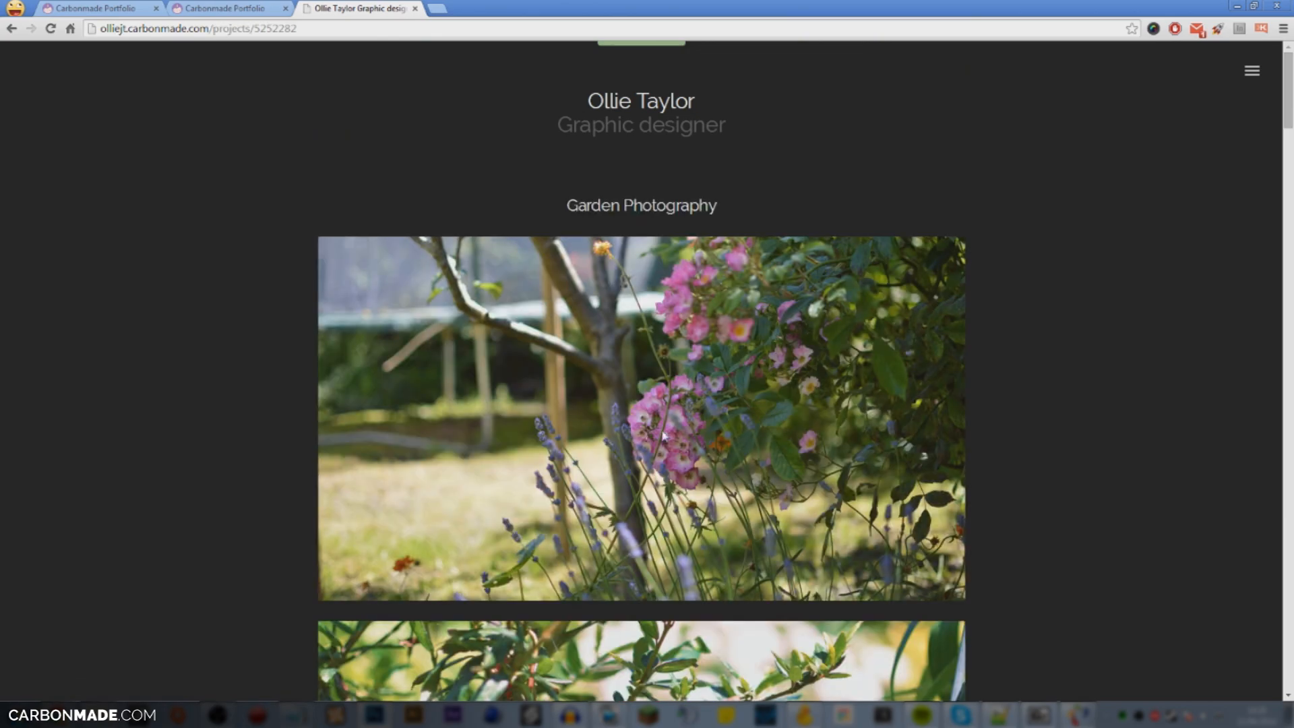
pyautogui.scroll(-20, 239, 396)
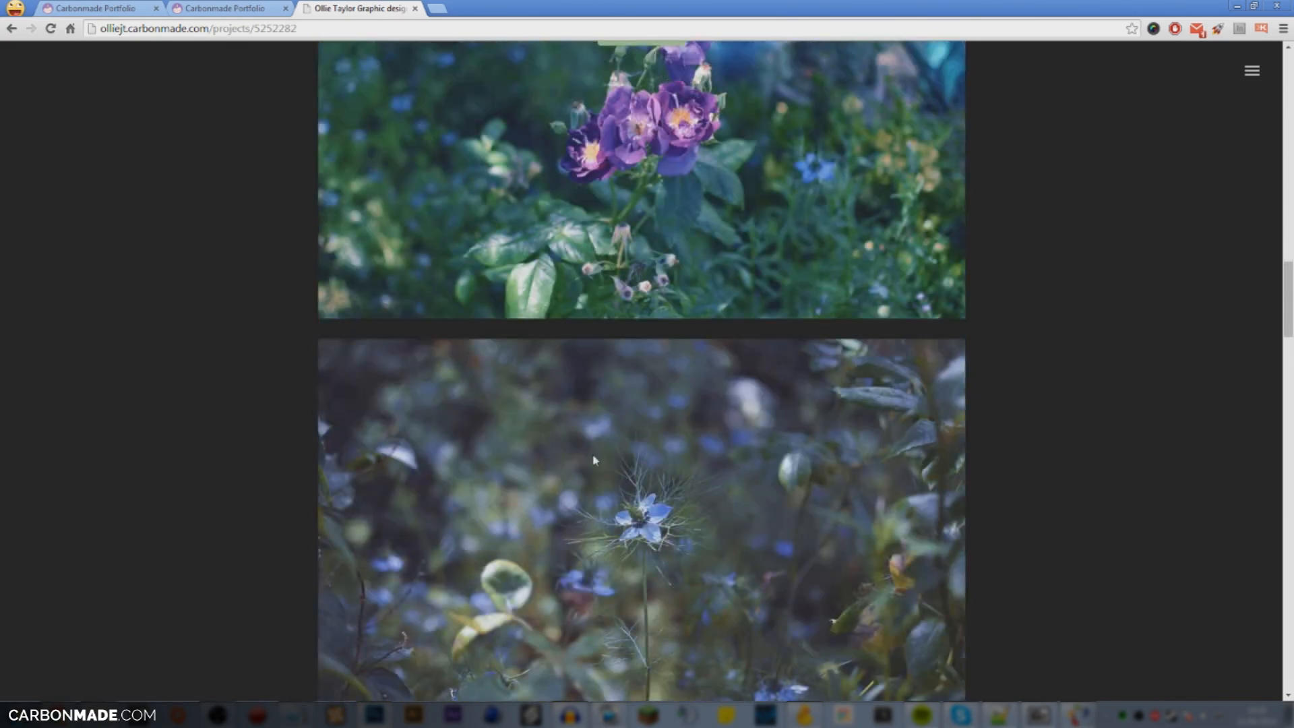